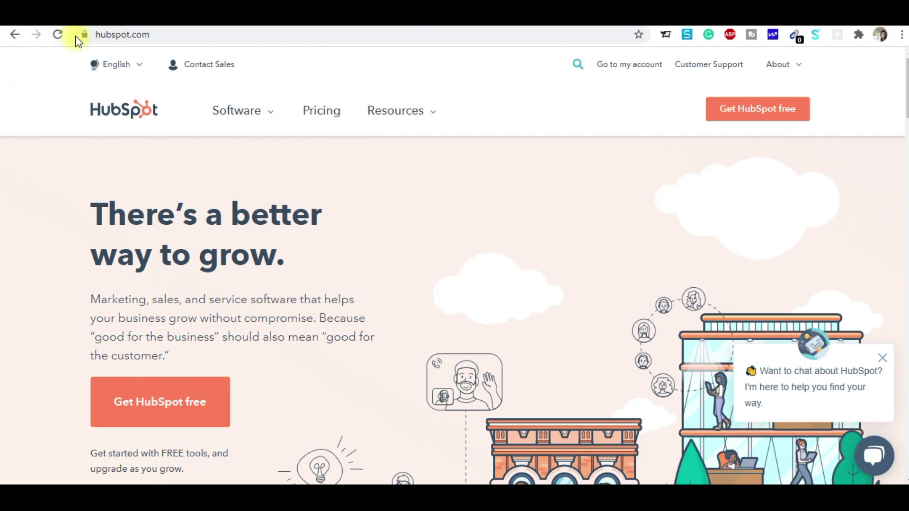
# - Open the HubSpot account from the hubspot.com homepage
pyautogui.click(187, 36)
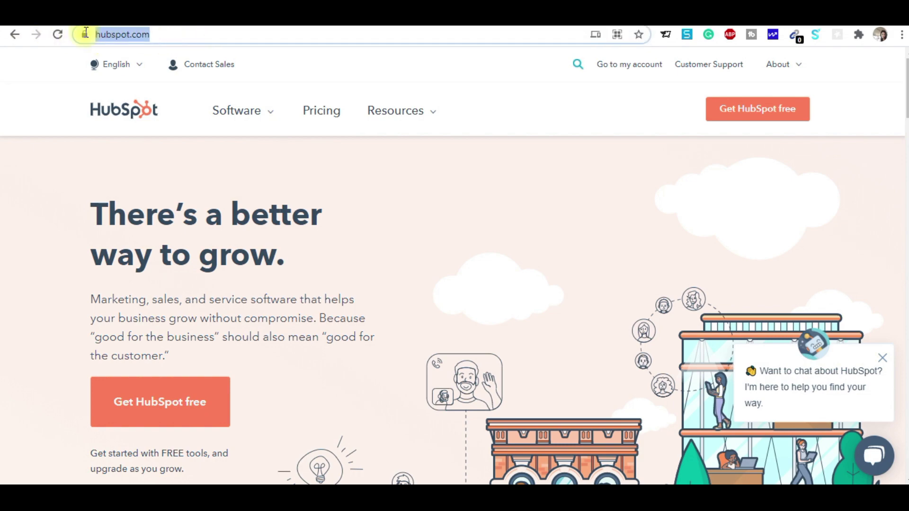
pyautogui.click(494, 157)
pyautogui.moveTo(904, 86); pyautogui.dragTo(904, 40)
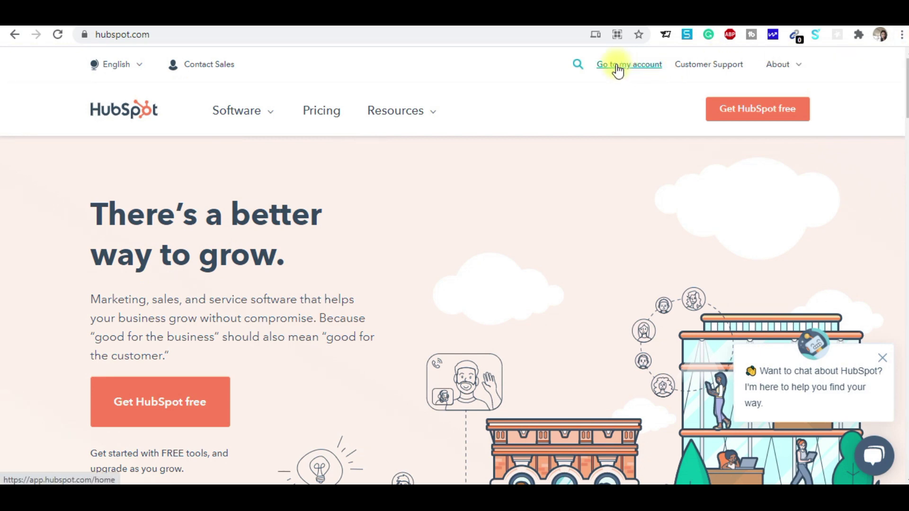
pyautogui.click(644, 64)
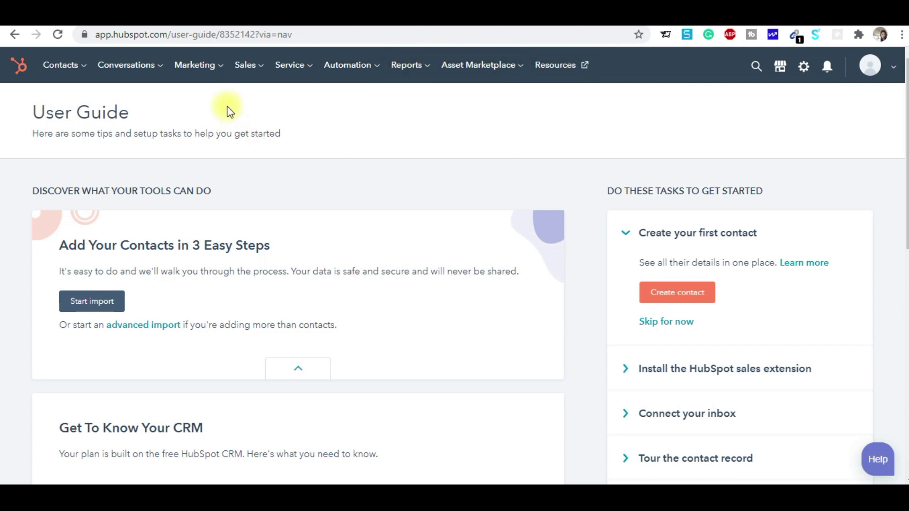
# - Open the list of website landing pages among the marketing tools
pyautogui.click(222, 66)
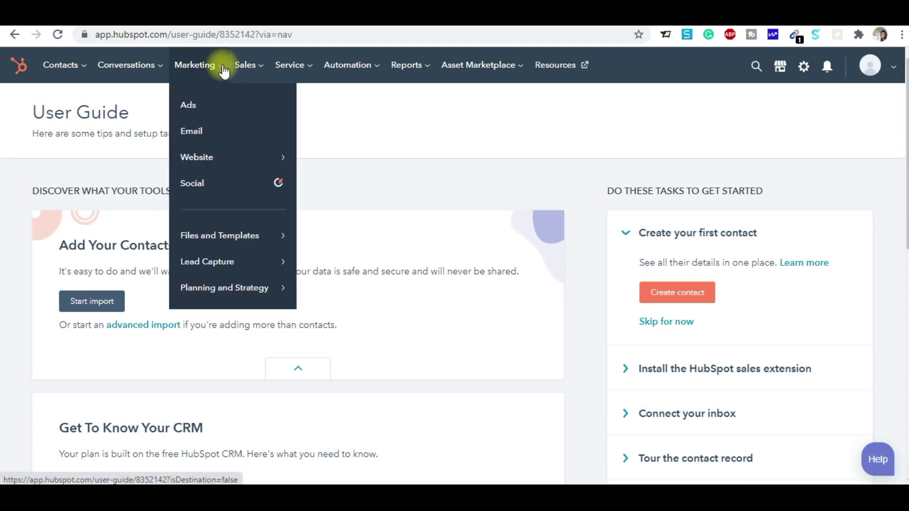
pyautogui.moveTo(196, 157)
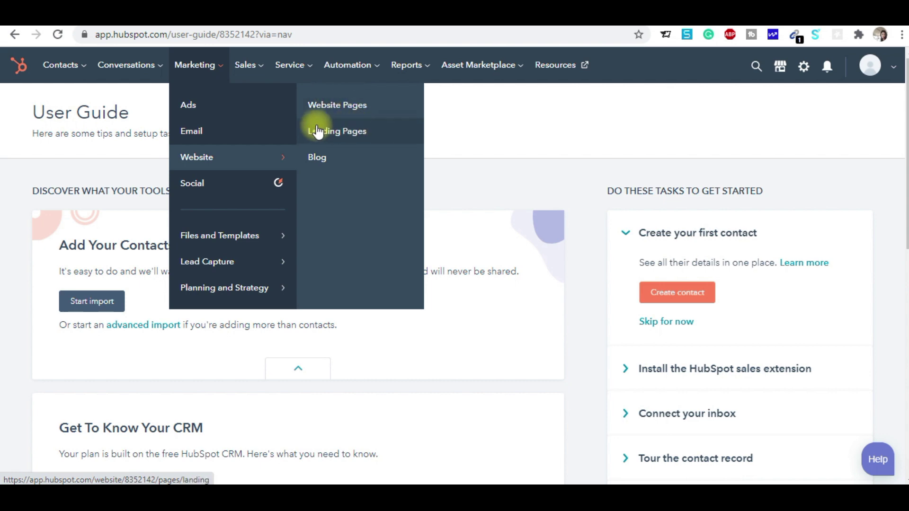
pyautogui.click(337, 131)
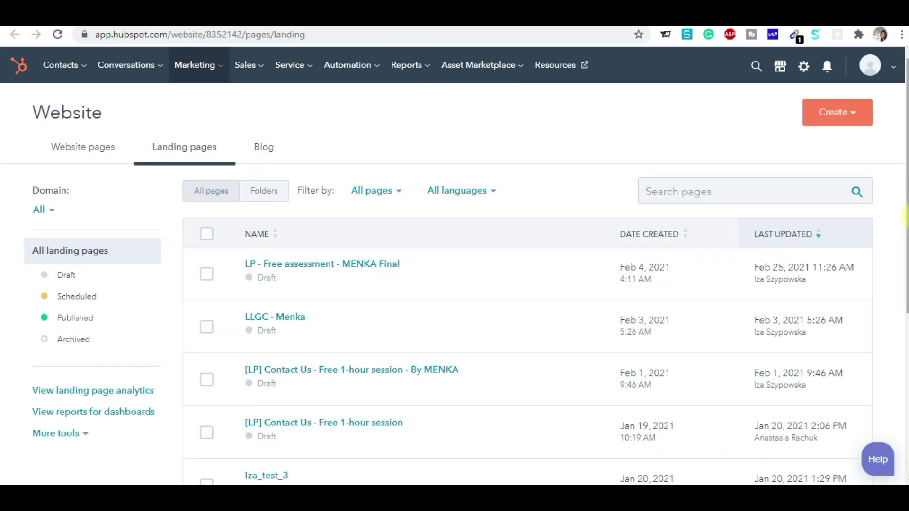
# - Start creating a new landing page
pyautogui.moveTo(904, 114)
pyautogui.mouseDown()
pyautogui.moveTo(905, 265)
pyautogui.moveTo(903, 108)
pyautogui.mouseUp()
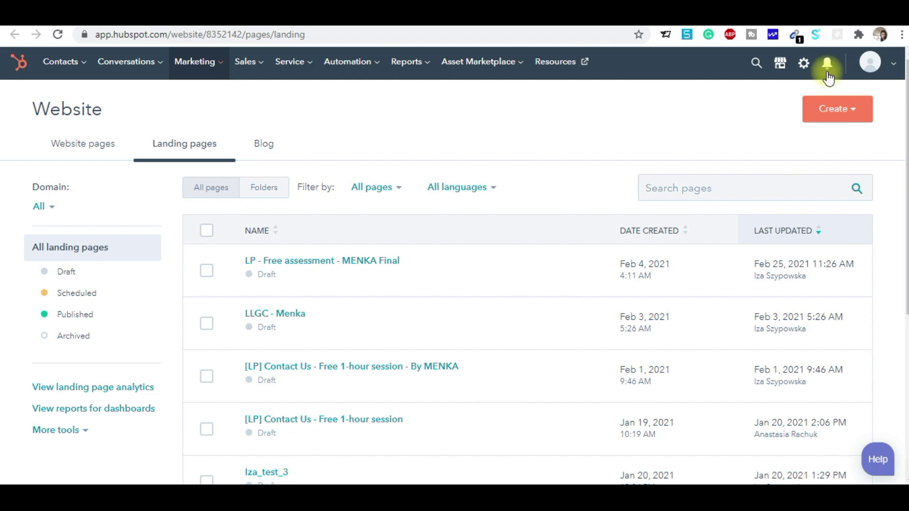
pyautogui.click(847, 112)
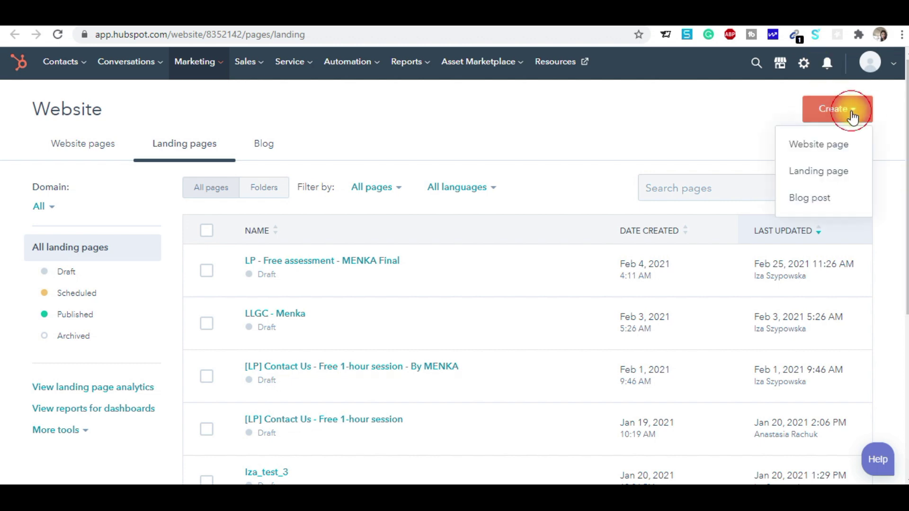
pyautogui.click(808, 174)
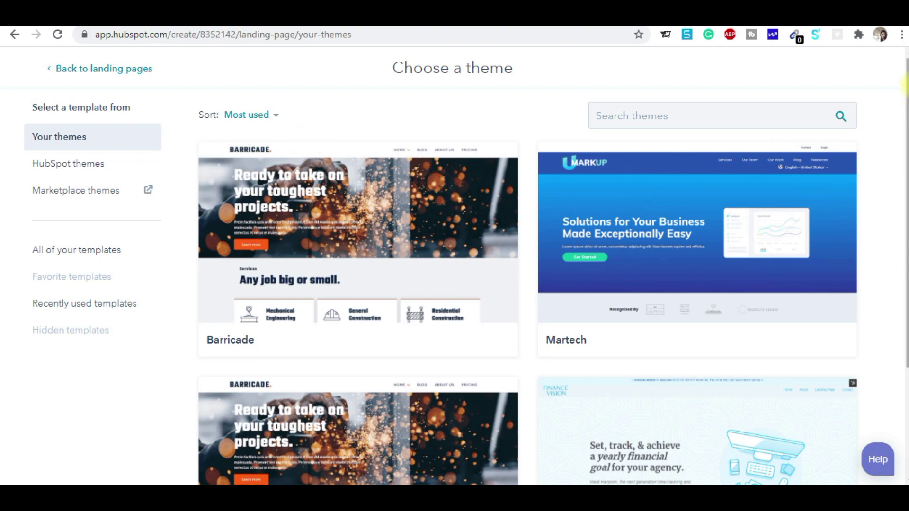
# - Browse the account's own themes and the HubSpot themes, and choose the HubSpot theme Barricade for the landing page
pyautogui.moveTo(904, 85); pyautogui.dragTo(904, 153)
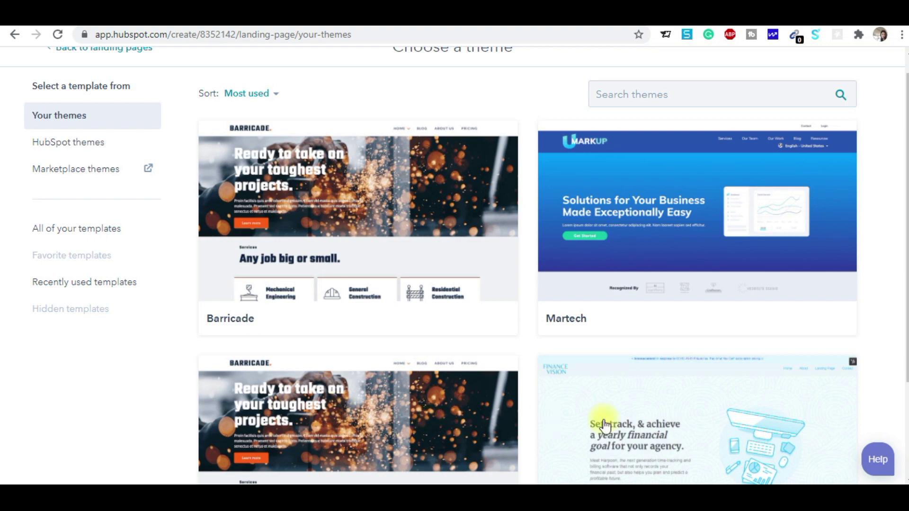
pyautogui.click(65, 139)
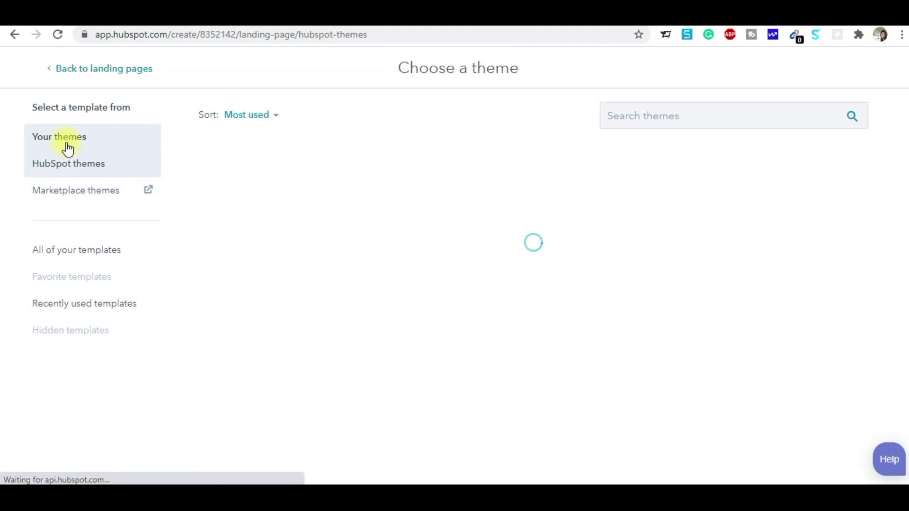
pyautogui.moveTo(904, 87); pyautogui.dragTo(905, 280)
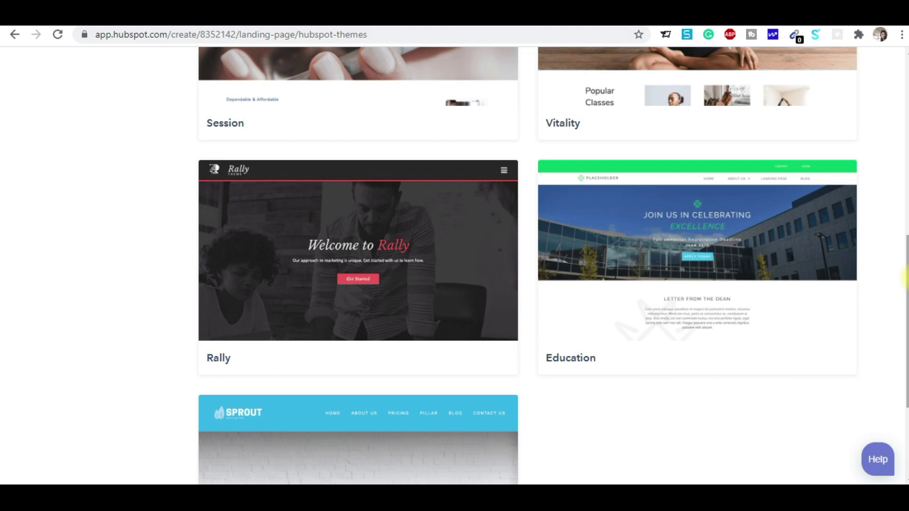
pyautogui.moveTo(904, 279); pyautogui.dragTo(904, 109)
pyautogui.click(317, 181)
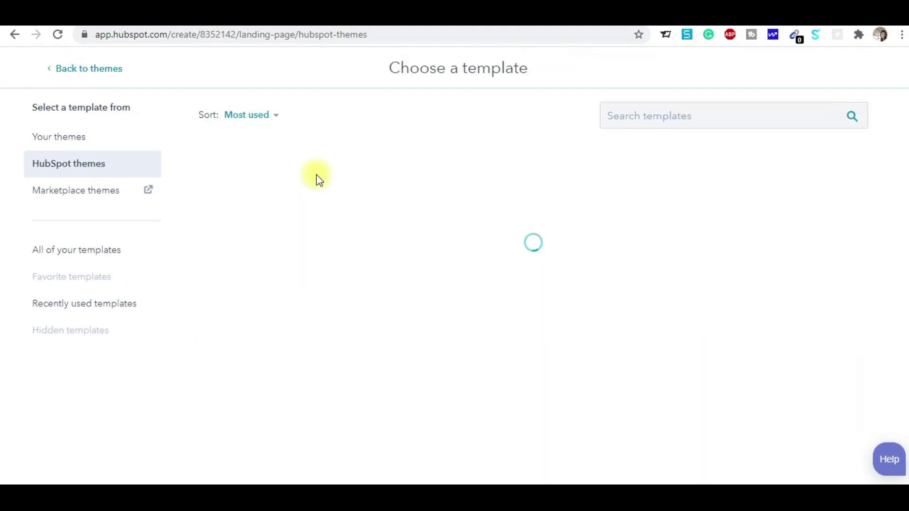
# - Create the page from Barricade's Home template with the internal page name "Demo"
pyautogui.moveTo(903, 132); pyautogui.dragTo(905, 264)
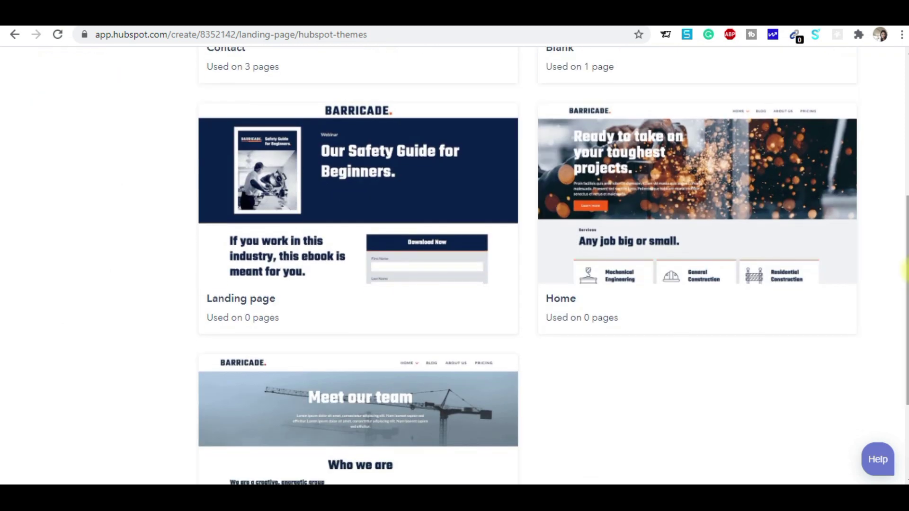
pyautogui.click(635, 187)
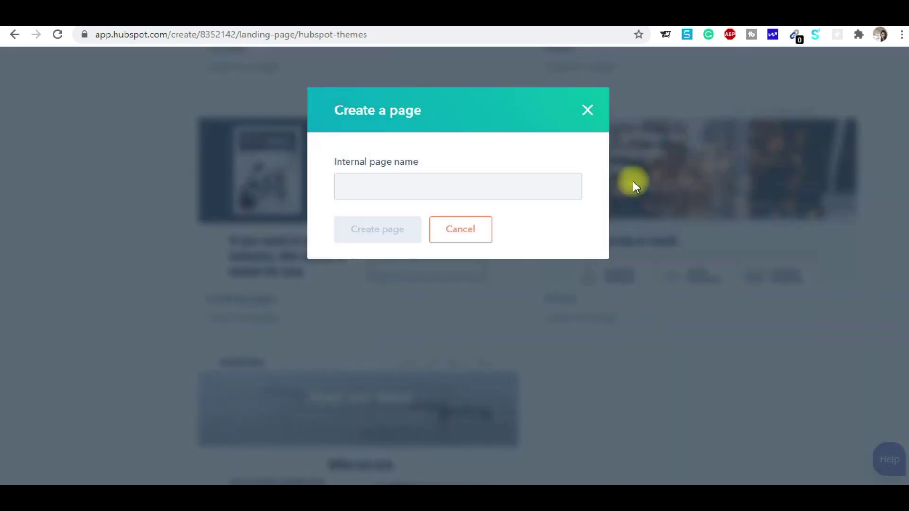
pyautogui.click(354, 181)
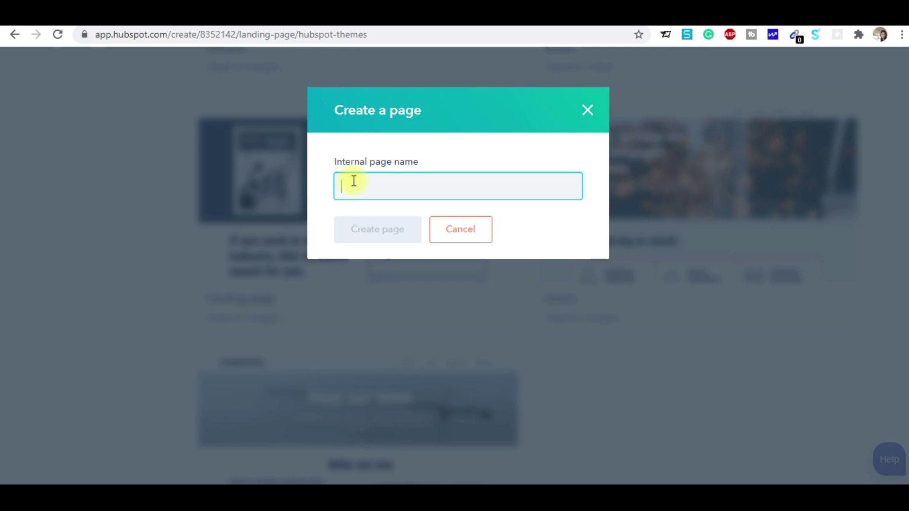
pyautogui.write('Demo')
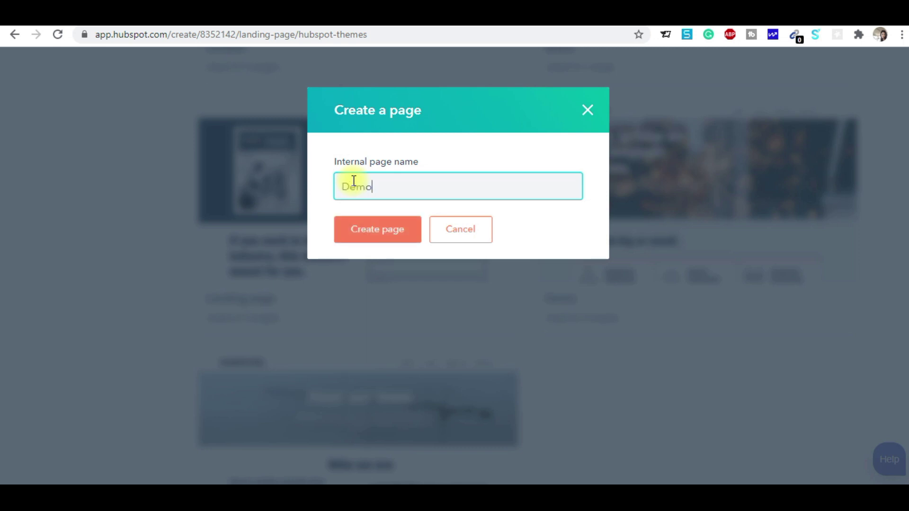
pyautogui.click(371, 232)
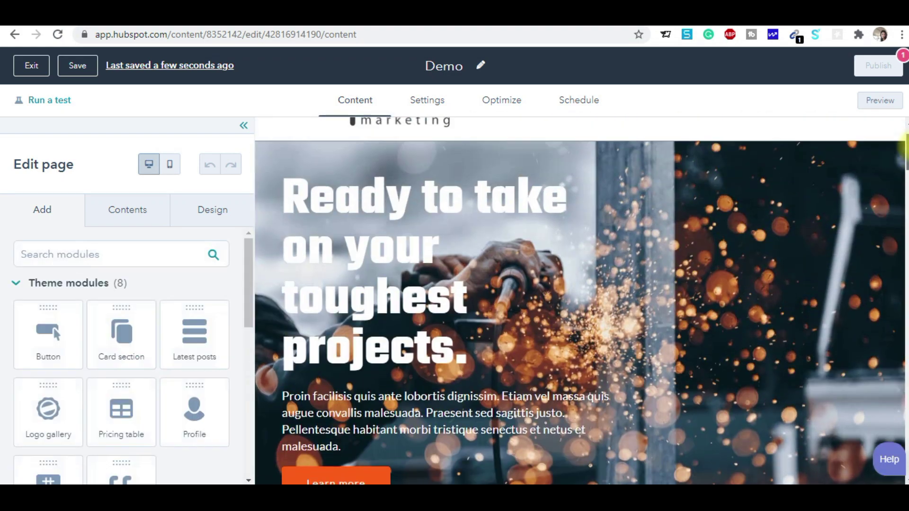
# - Preview the Demo page in desktop, tablet and mobile layouts, and return to the content editor
pyautogui.click(882, 102)
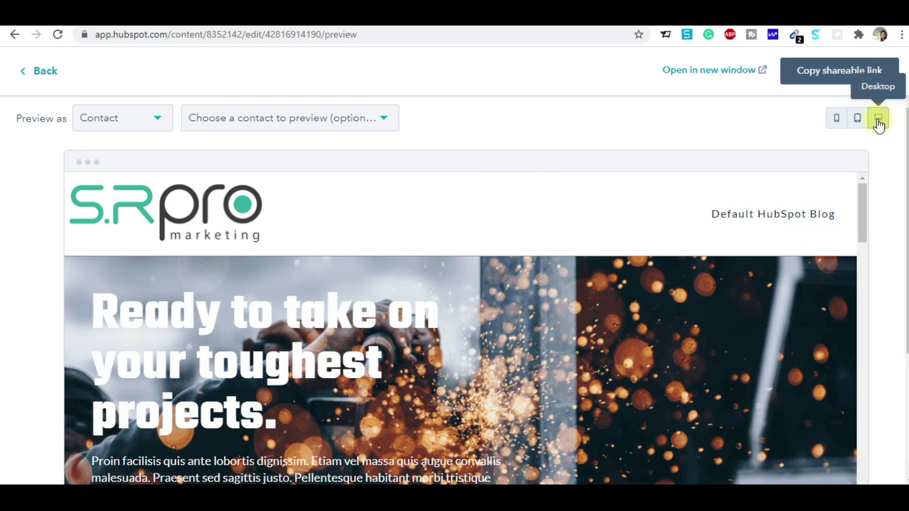
pyautogui.click(857, 121)
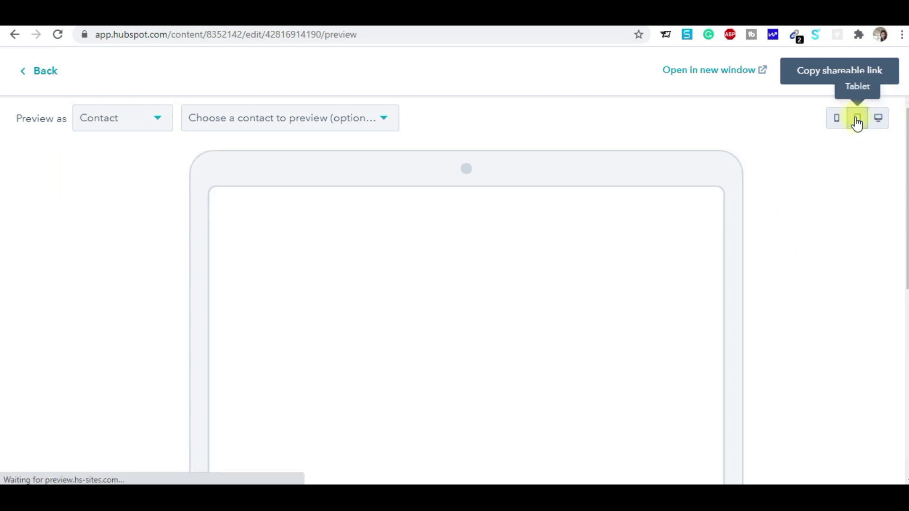
pyautogui.click(836, 119)
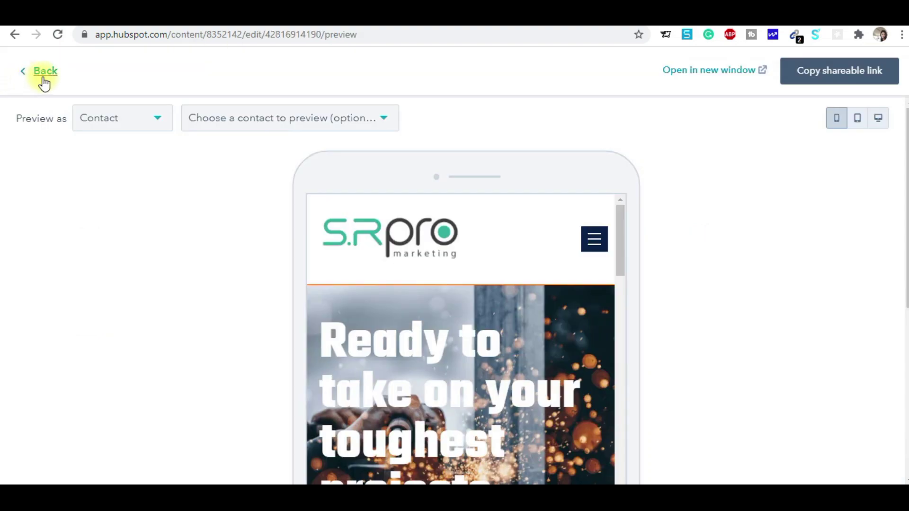
pyautogui.click(45, 79)
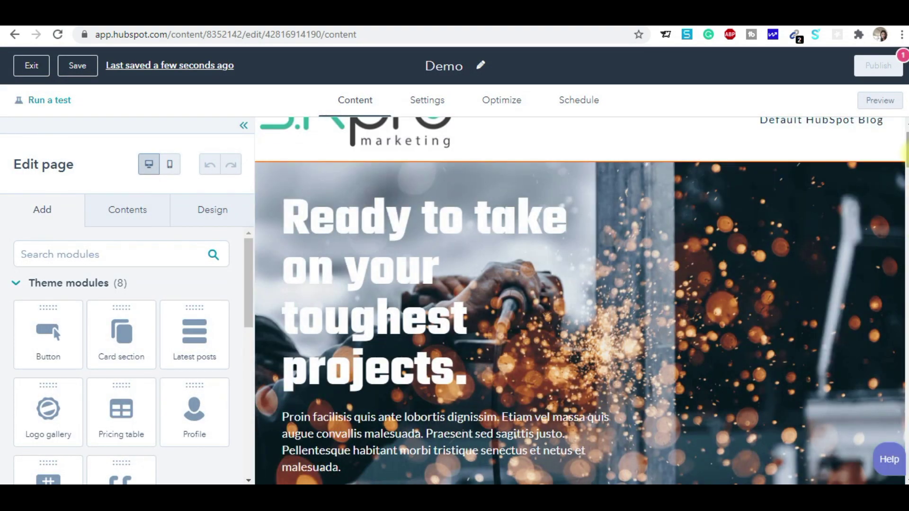
# - Replace the hero banner heading "Ready to take on your toughest projects." with the personal website address
pyautogui.moveTo(905, 153)
pyautogui.mouseDown()
pyautogui.moveTo(905, 193)
pyautogui.moveTo(905, 142)
pyautogui.mouseUp()
pyautogui.click(445, 251)
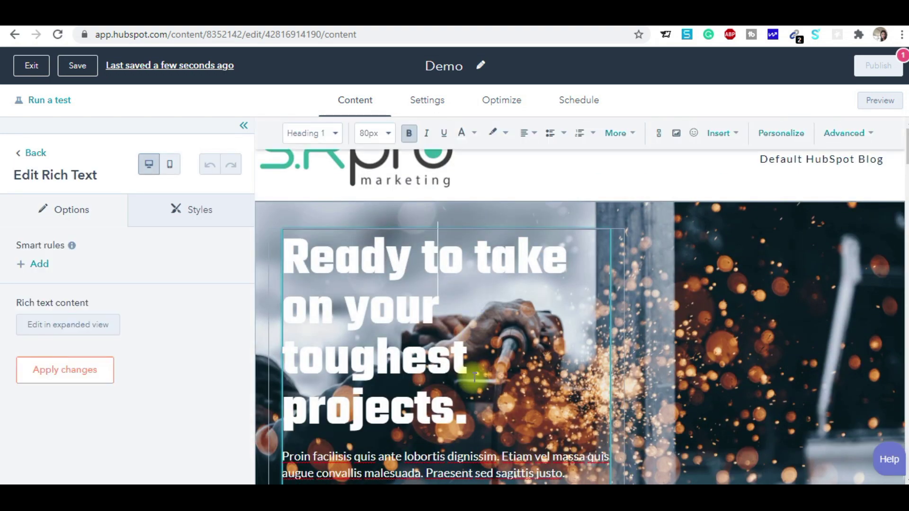
pyautogui.moveTo(469, 413); pyautogui.dragTo(293, 263)
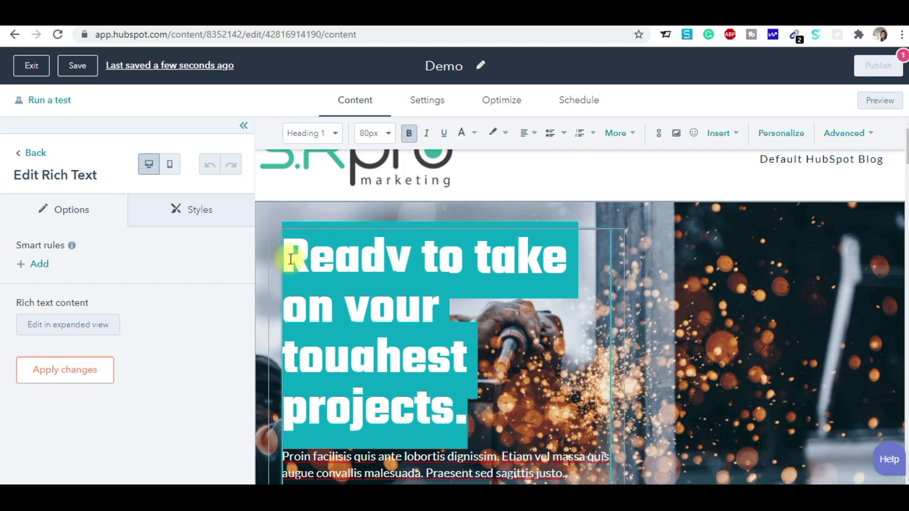
pyautogui.write('www.Dr')
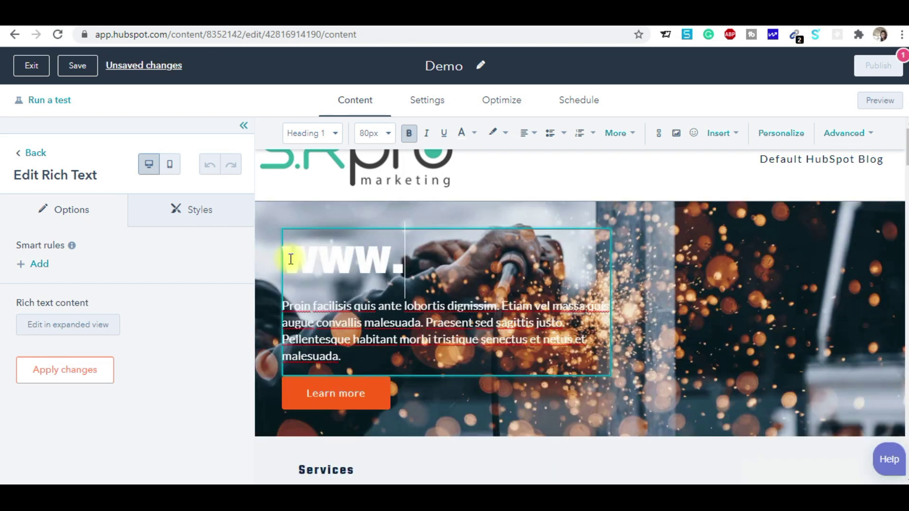
pyautogui.write('Menk')
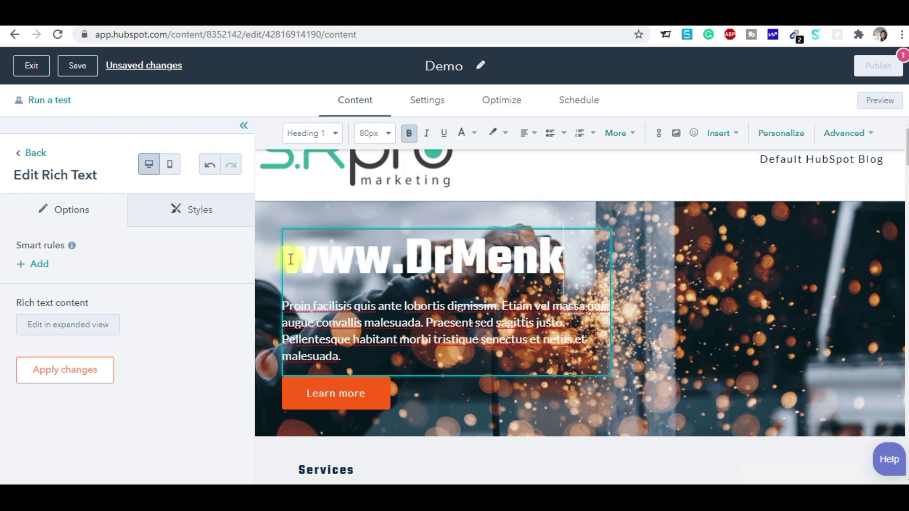
pyautogui.write('a Yuvraj.V')
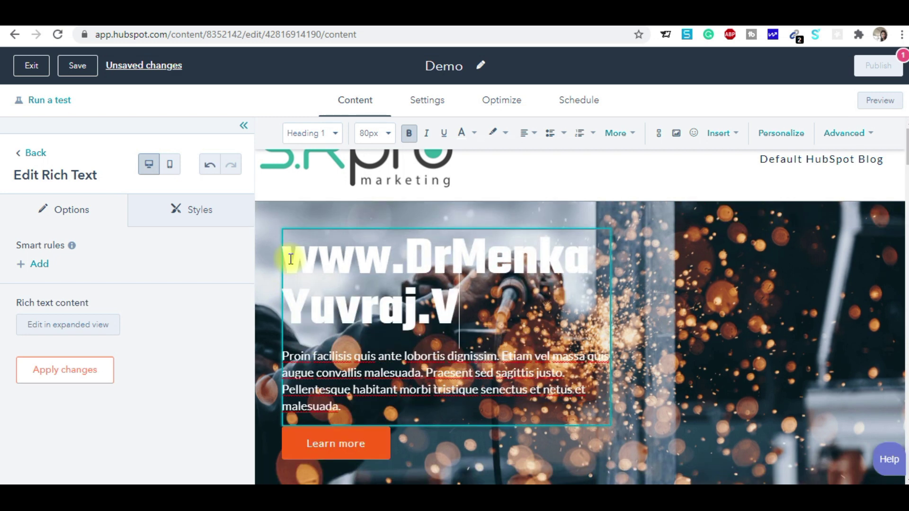
pyautogui.press('BackSpace')
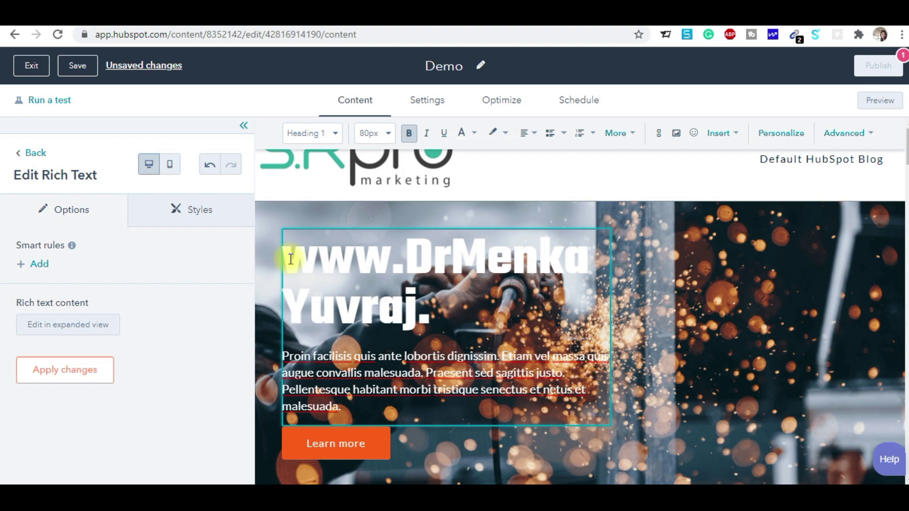
pyautogui.write('Com')
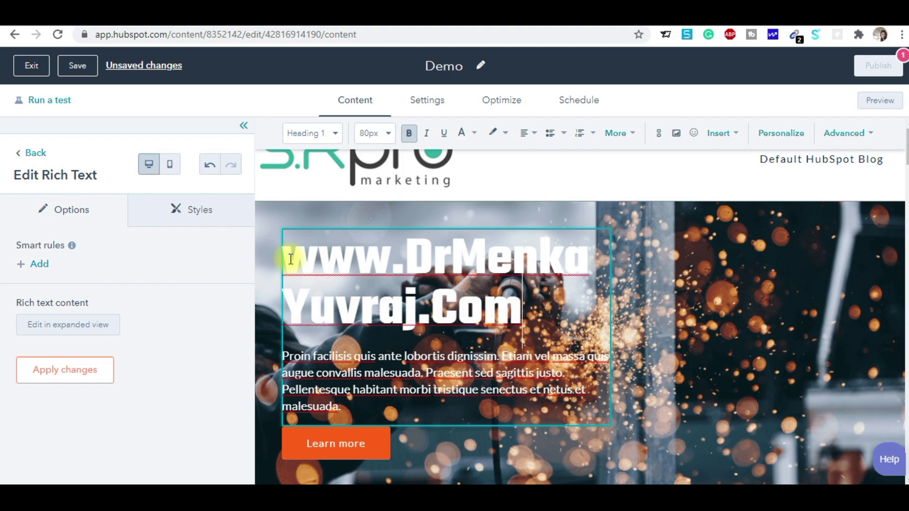
# - Replace the placeholder paragraph under the hero heading with "I offer Digital Marketing Services. SEO. Social Media marketing...."
pyautogui.click(244, 126)
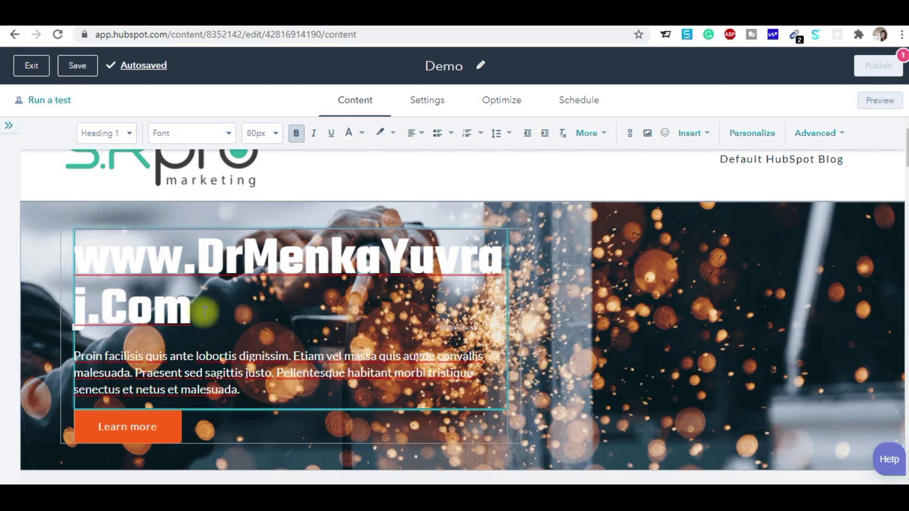
pyautogui.moveTo(192, 313); pyautogui.dragTo(112, 259)
pyautogui.click(197, 369)
pyautogui.moveTo(241, 390); pyautogui.dragTo(79, 360)
pyautogui.press('BackSpace')
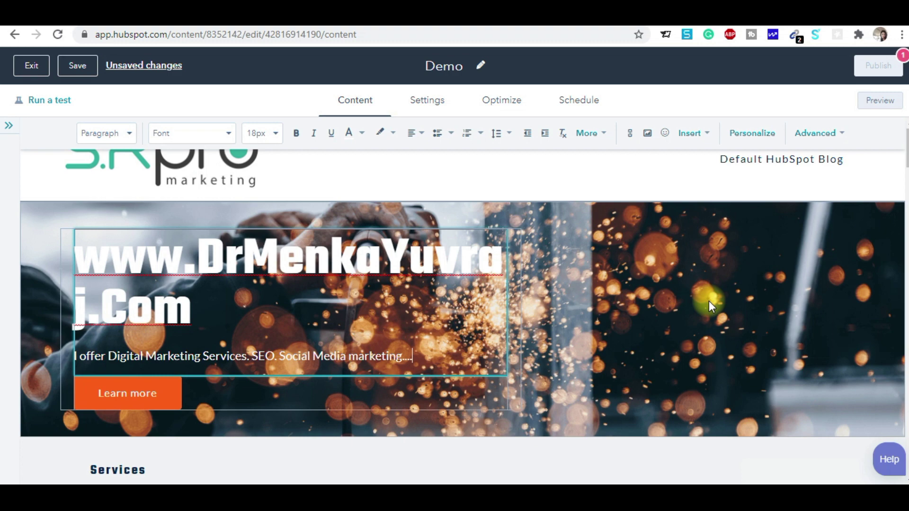
pyautogui.click(41, 224)
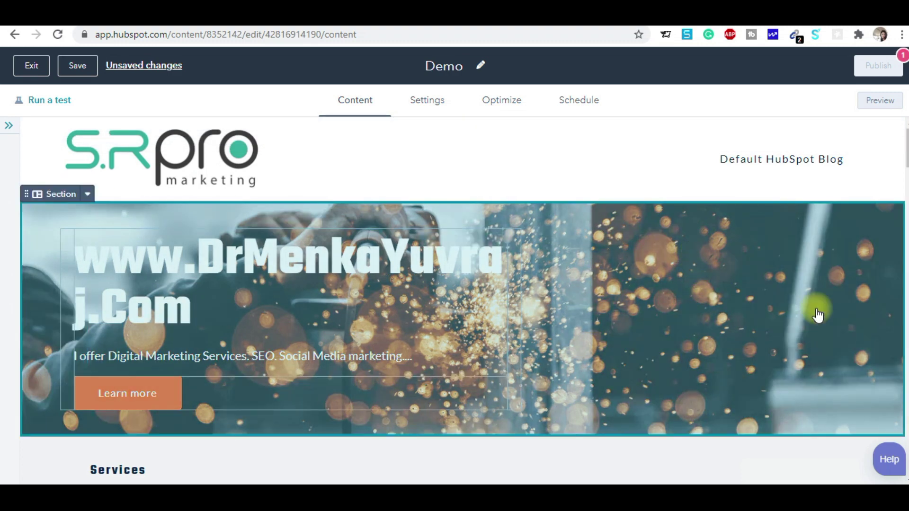
# - Open the section style settings of the hero banner
pyautogui.click(787, 247)
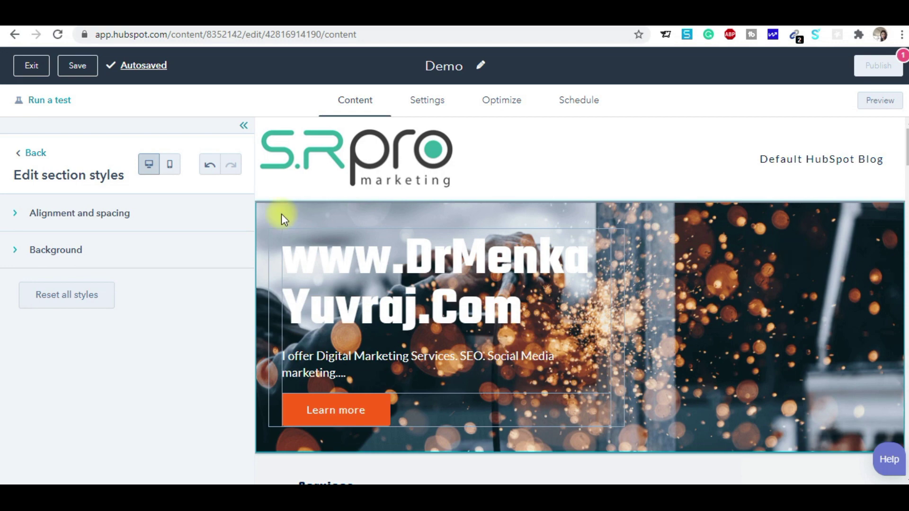
pyautogui.click(243, 126)
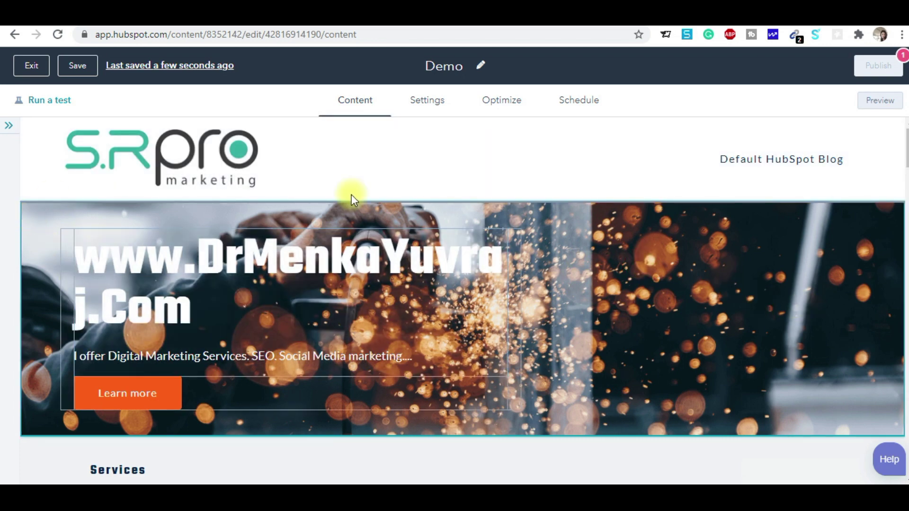
pyautogui.click(19, 127)
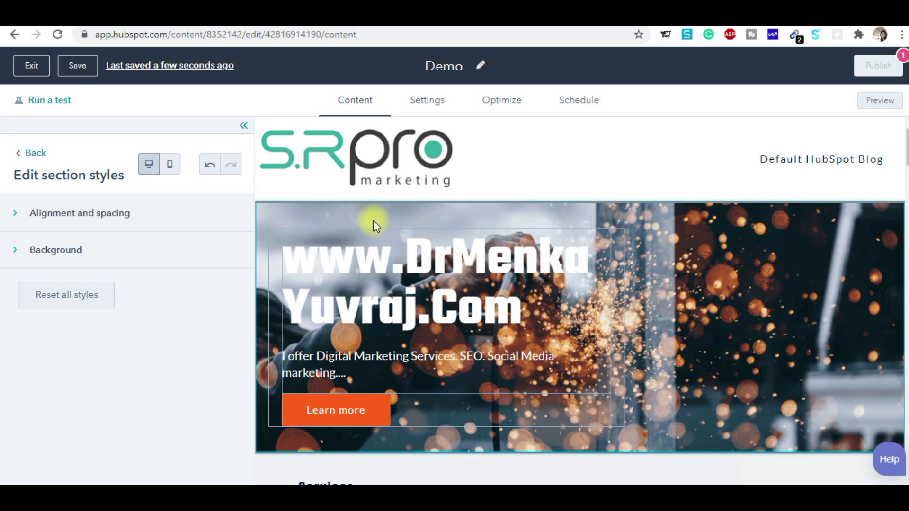
# - Replace the text of the hero banner's Learn more button with "Join Me"
pyautogui.click(244, 125)
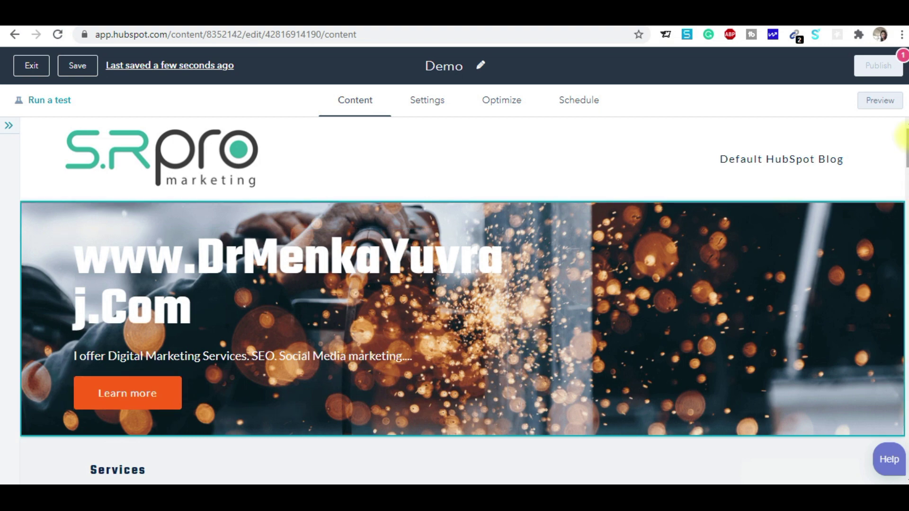
pyautogui.scroll(-5, 904, 137)
pyautogui.scroll(3, 903, 135)
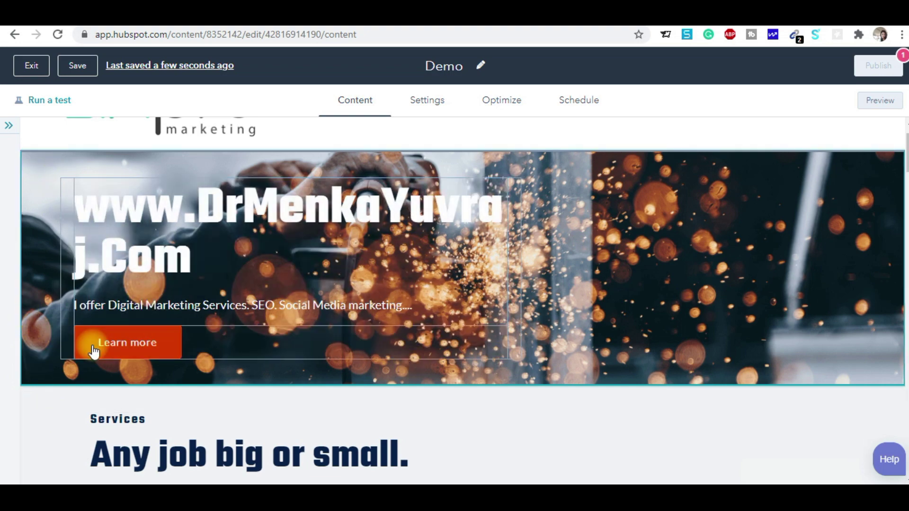
pyautogui.click(121, 347)
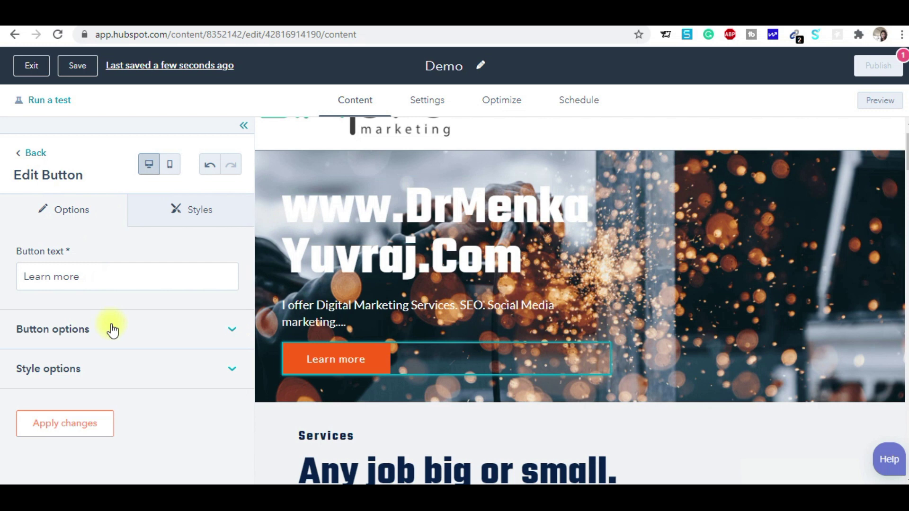
pyautogui.moveTo(118, 274); pyautogui.dragTo(3, 285)
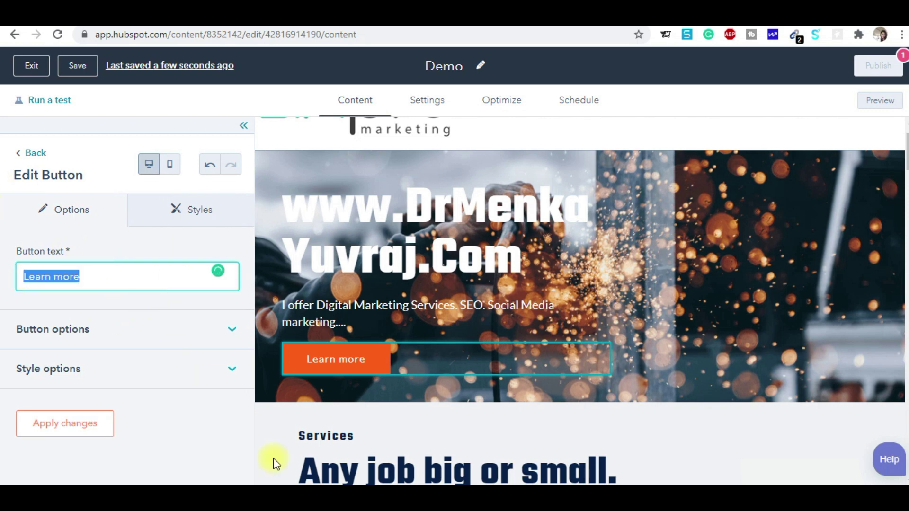
pyautogui.click(79, 276)
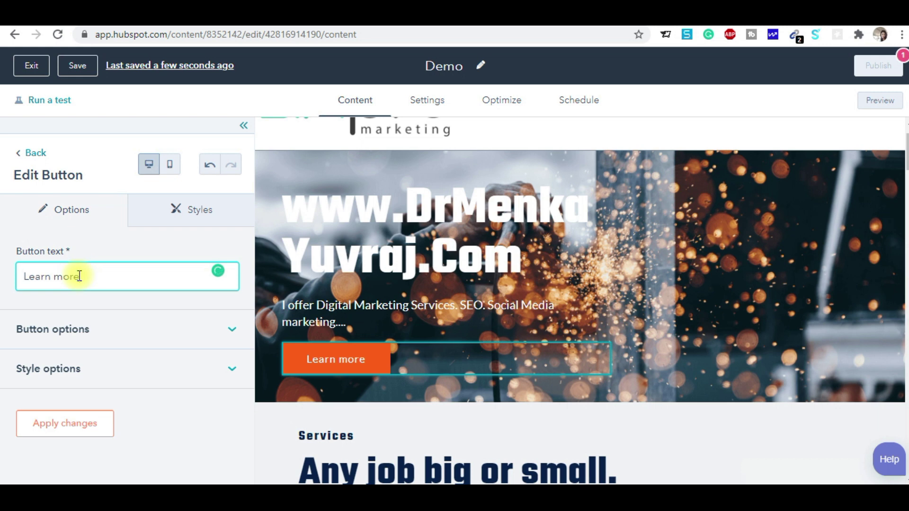
pyautogui.write('Join')
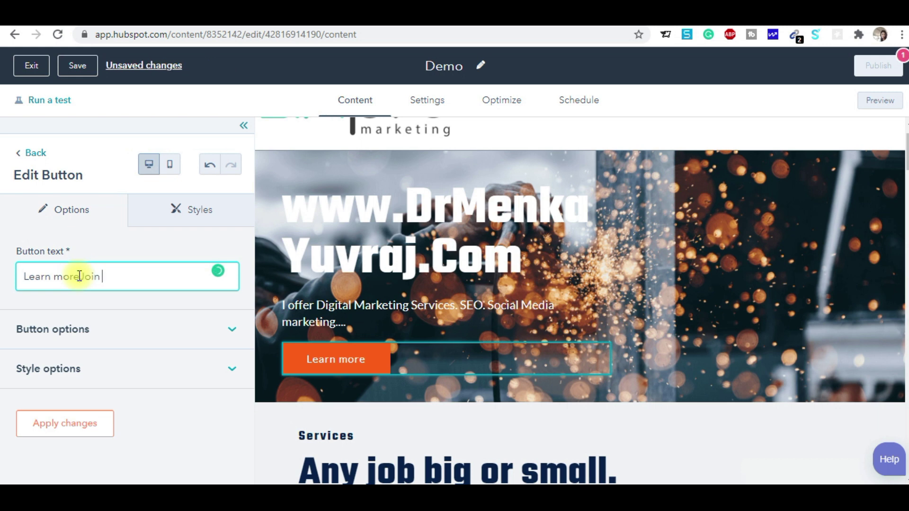
pyautogui.press('BackSpace')
pyautogui.press('BackSpace')
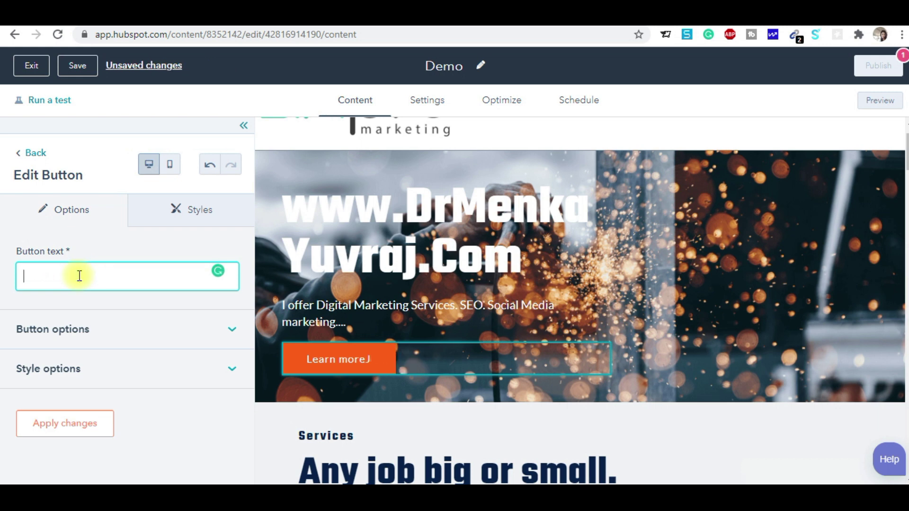
pyautogui.press('BackSpace')
pyautogui.press('BackSpace')
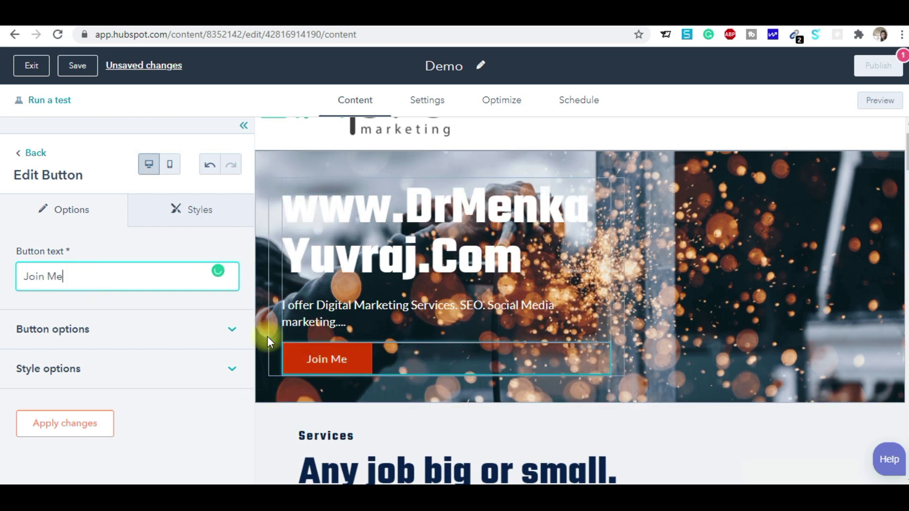
# - Enable Use as link for the Join Me button and select its external link URL
pyautogui.click(131, 318)
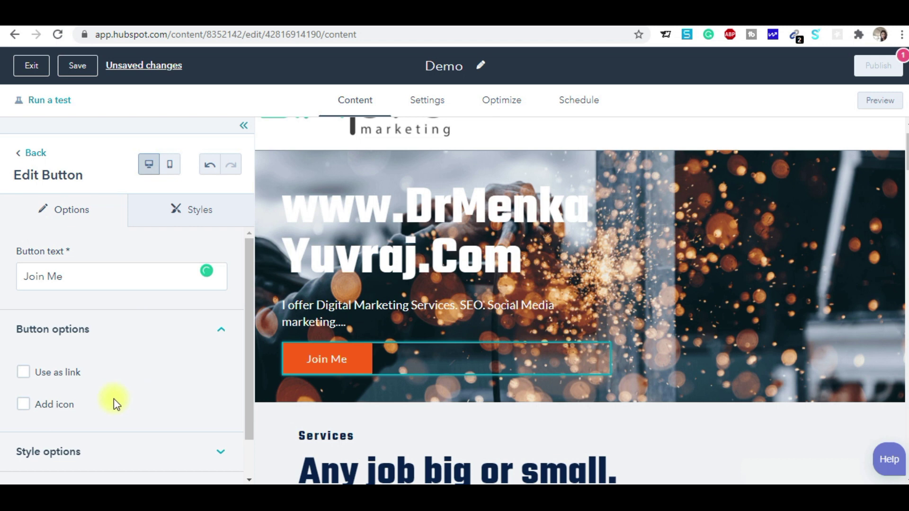
pyautogui.click(28, 372)
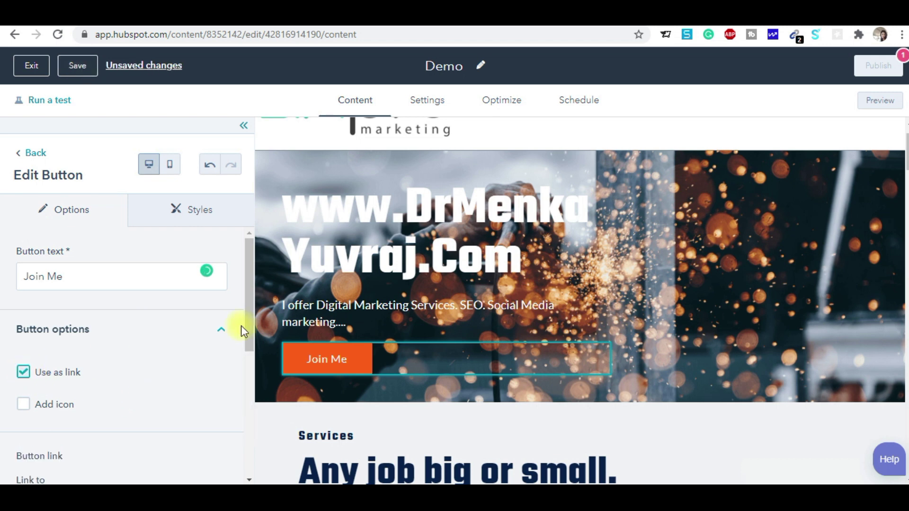
pyautogui.moveTo(246, 287); pyautogui.dragTo(246, 322)
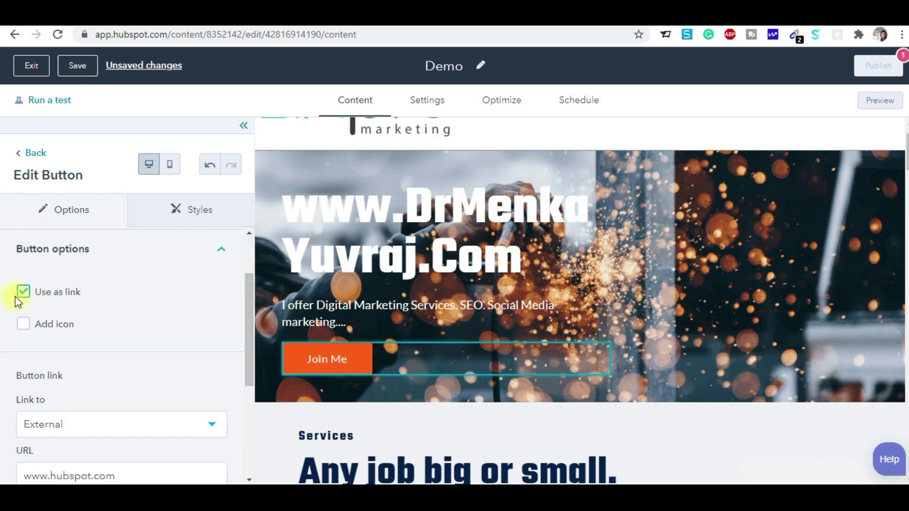
pyautogui.click(24, 324)
pyautogui.click(213, 250)
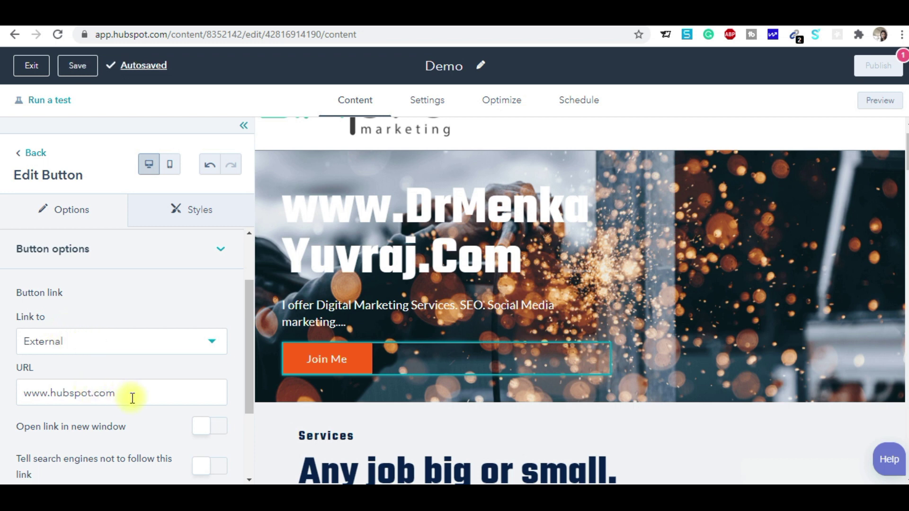
pyautogui.moveTo(129, 395); pyautogui.dragTo(27, 393)
pyautogui.moveTo(248, 335); pyautogui.dragTo(253, 419)
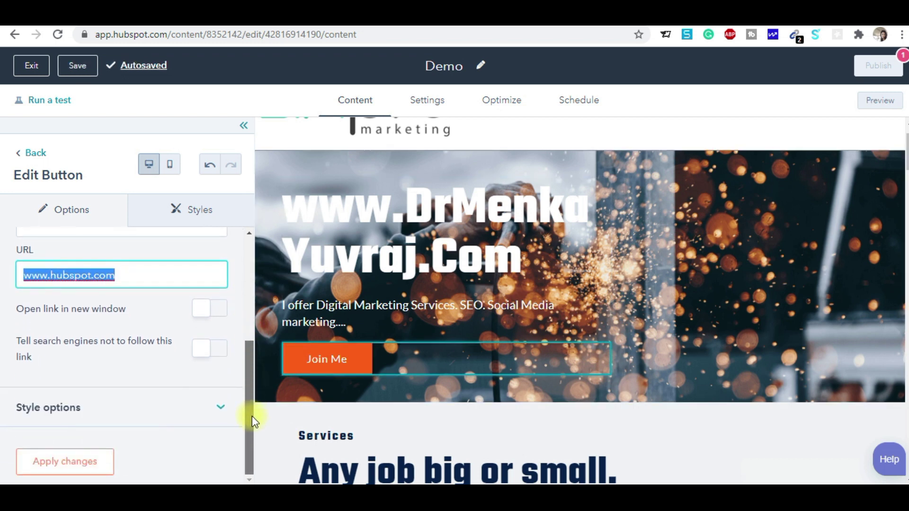
# - Examine the Join Me button's style and size options, and hide and re-show the button on the desktop breakpoint
pyautogui.click(218, 411)
pyautogui.moveTo(254, 351); pyautogui.dragTo(256, 426)
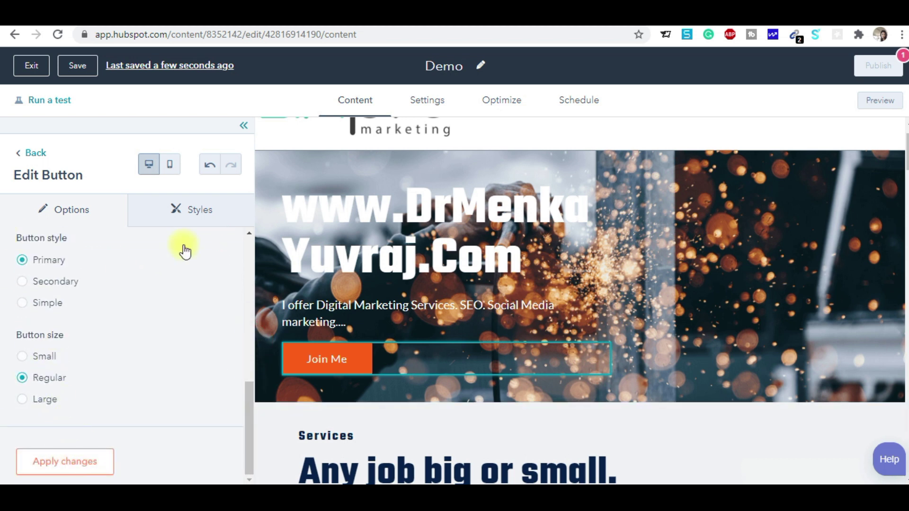
pyautogui.click(194, 209)
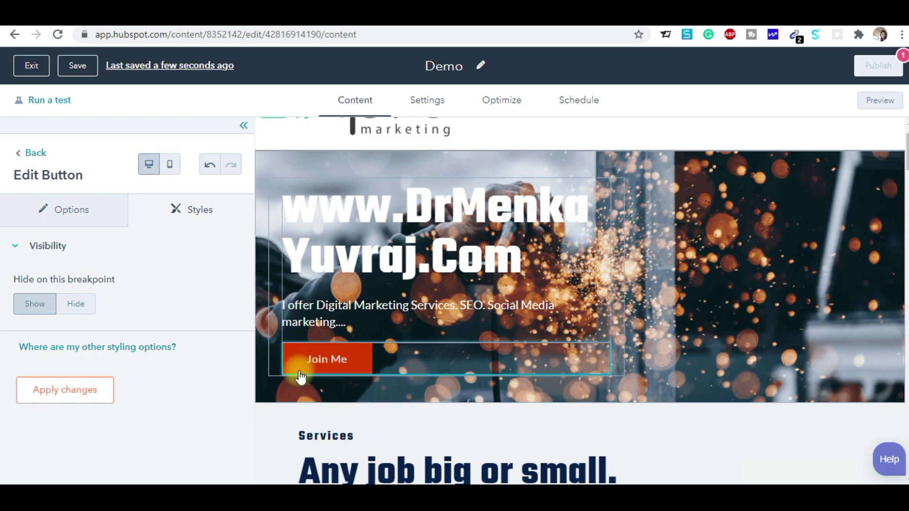
pyautogui.click(77, 308)
pyautogui.click(42, 303)
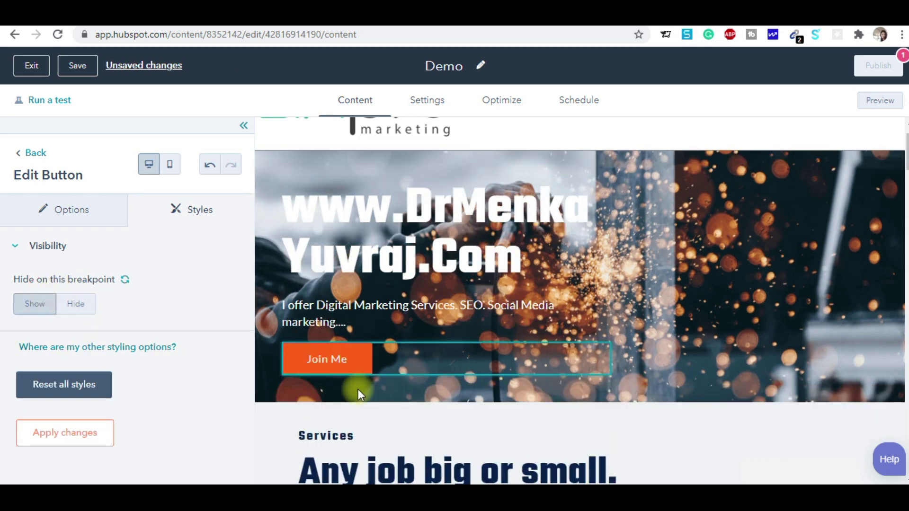
# - Open the background image settings in the hero banner's section styles
pyautogui.click(316, 166)
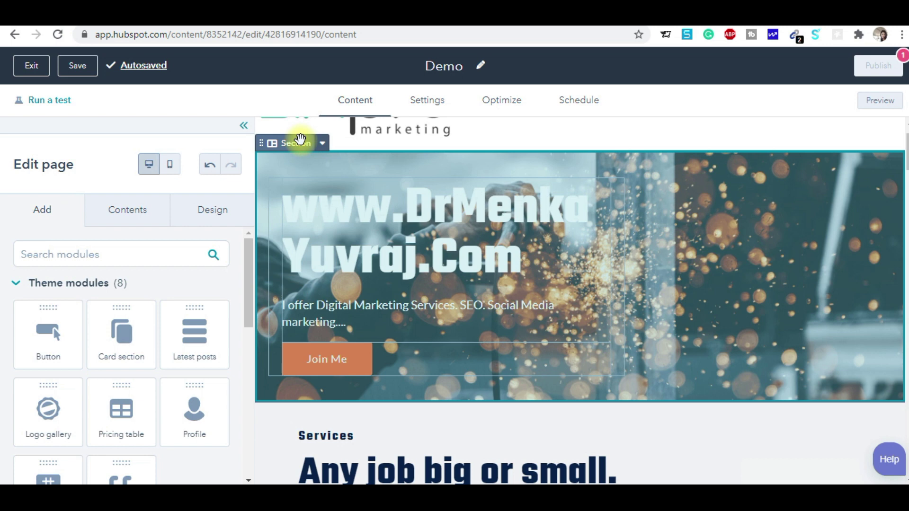
pyautogui.click(325, 146)
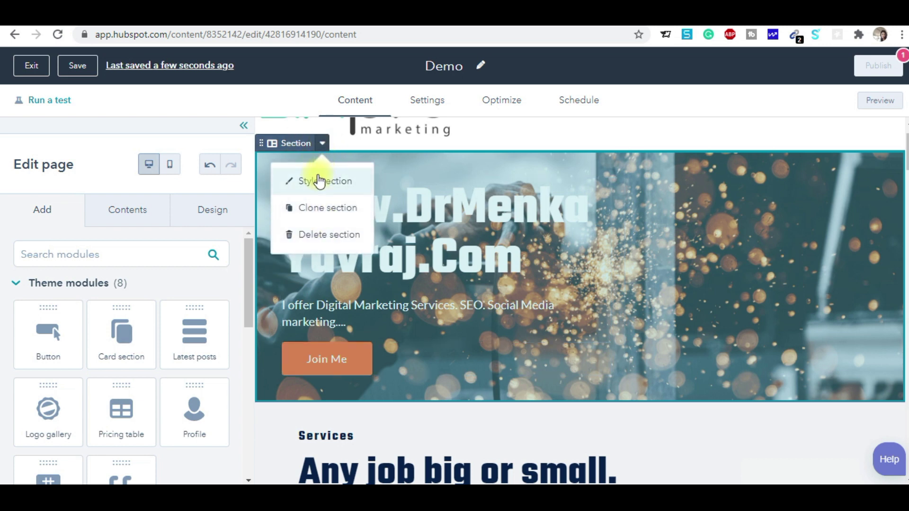
pyautogui.click(319, 181)
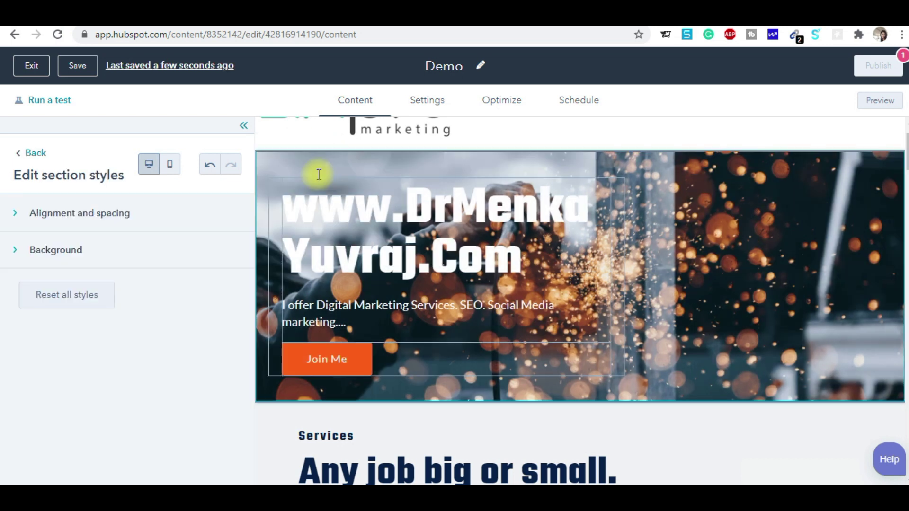
pyautogui.click(74, 264)
pyautogui.moveTo(251, 317); pyautogui.dragTo(252, 412)
pyautogui.moveTo(101, 345)
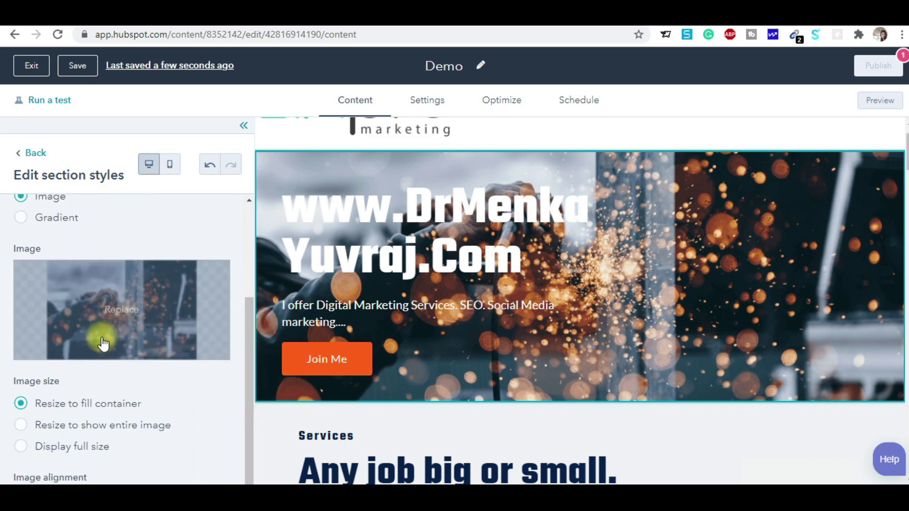
# - Browse the recent images and upload sources for replacing the hero background, and leave the image picker without choosing one
pyautogui.click(114, 326)
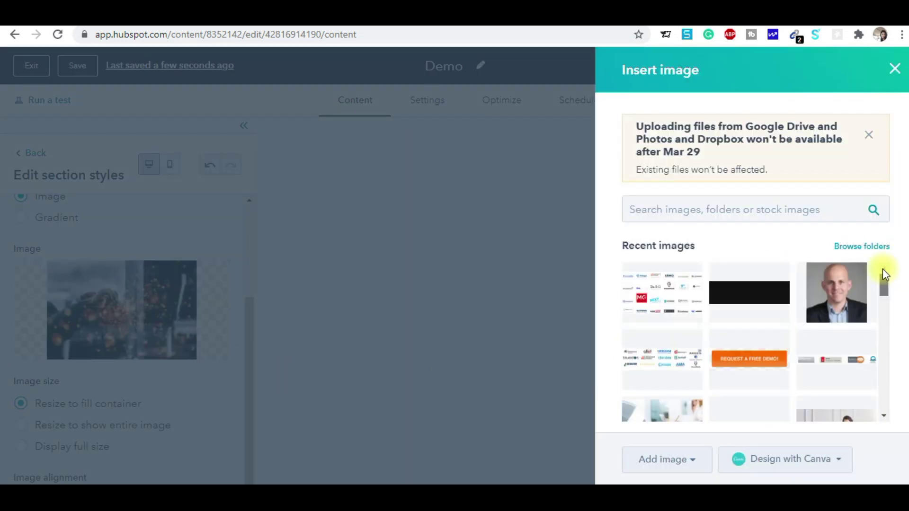
pyautogui.moveTo(884, 275); pyautogui.dragTo(885, 406)
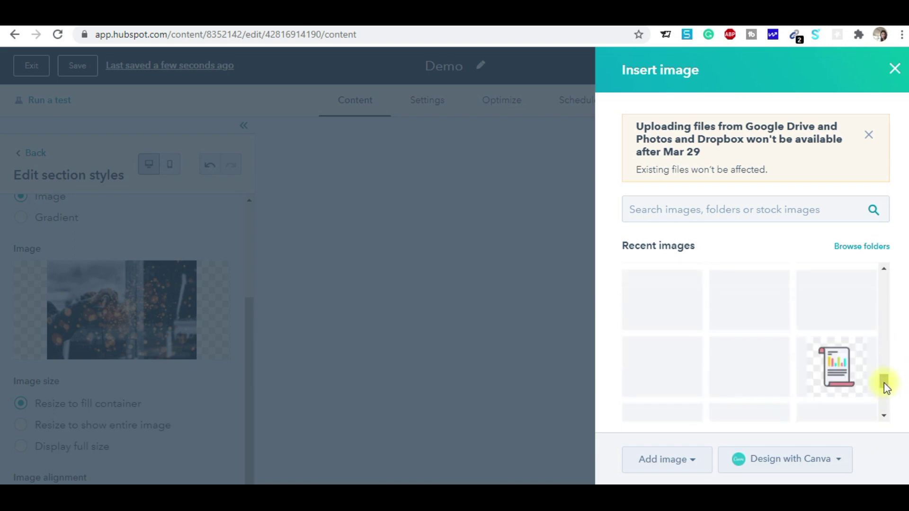
pyautogui.click(655, 464)
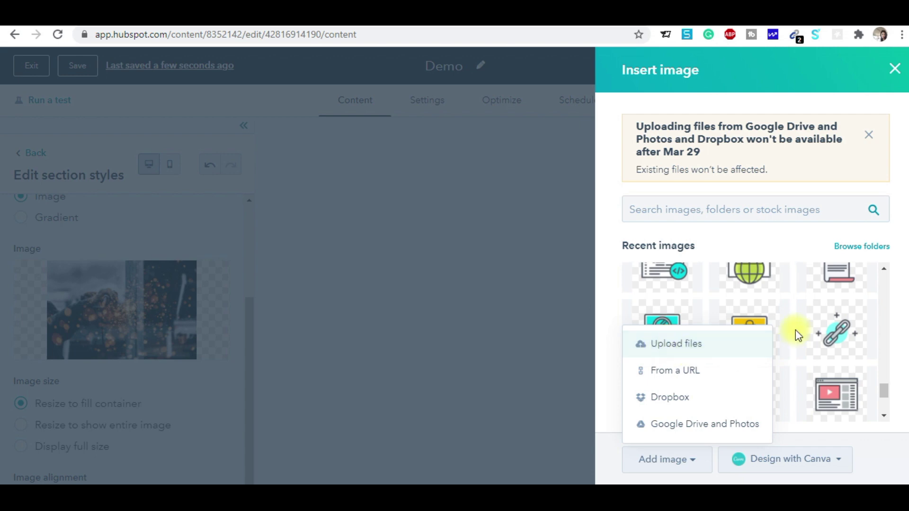
pyautogui.click(894, 71)
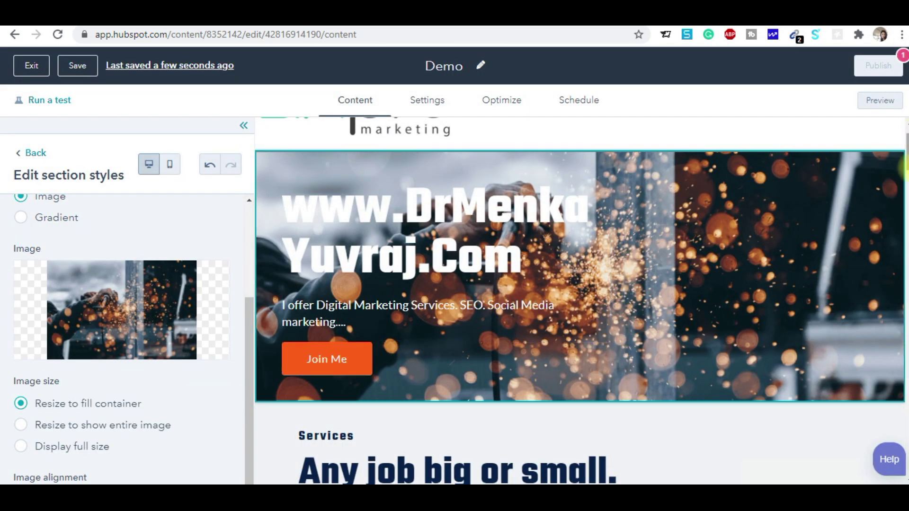
# - Open the card section below the "Any job big or small." heading for editing
pyautogui.scroll(-6, 581, 301)
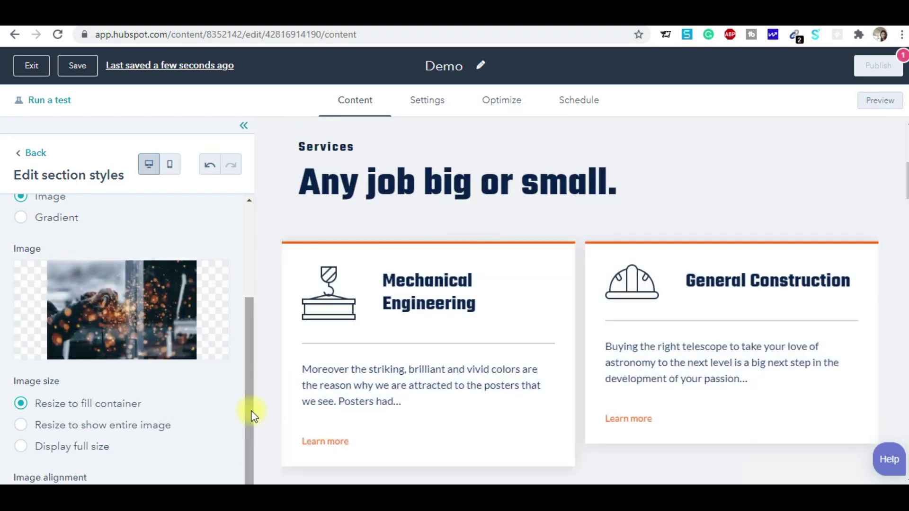
pyautogui.moveTo(252, 416); pyautogui.dragTo(252, 284)
pyautogui.click(244, 125)
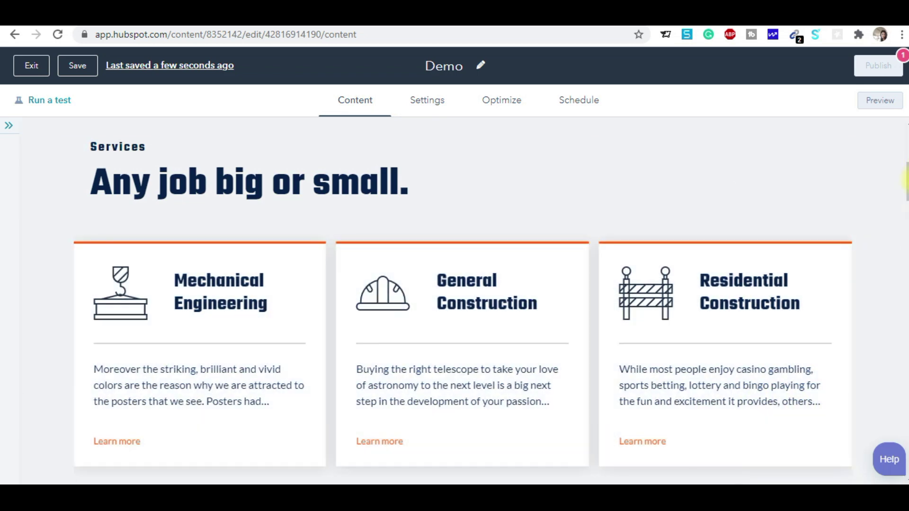
pyautogui.scroll(-2, 905, 183)
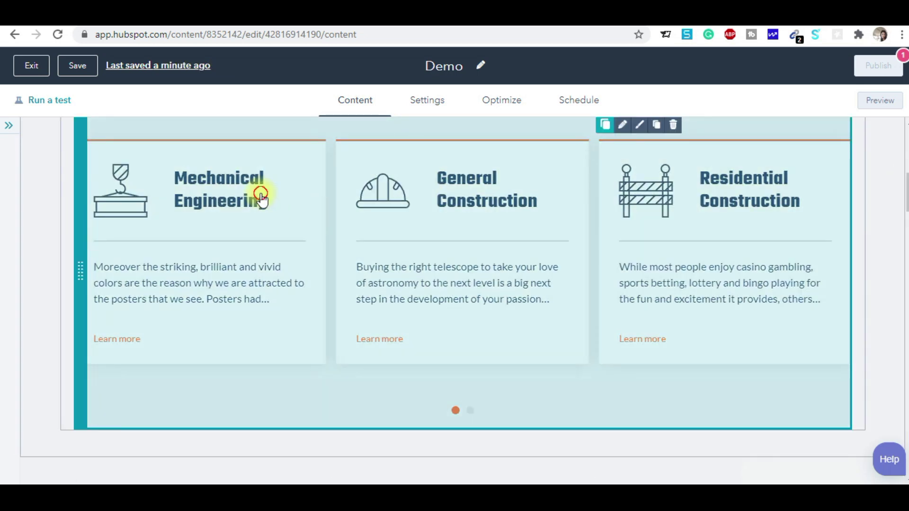
pyautogui.click(261, 195)
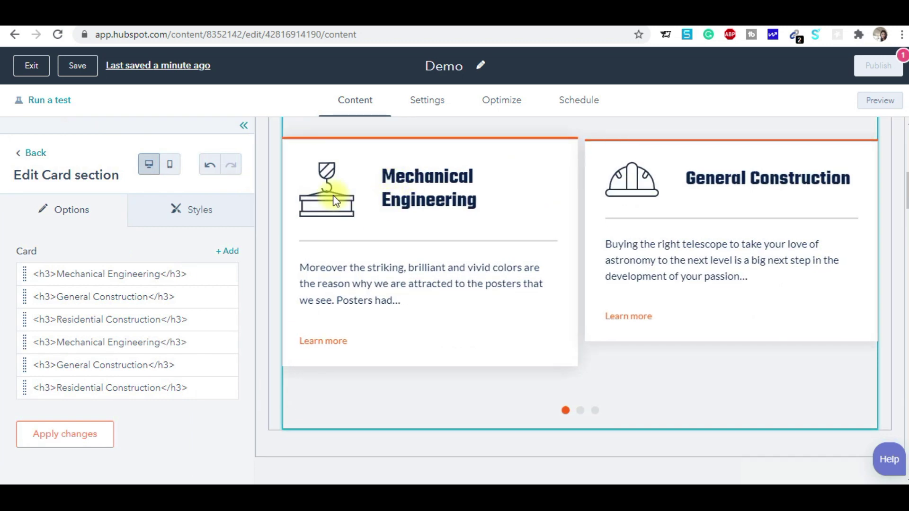
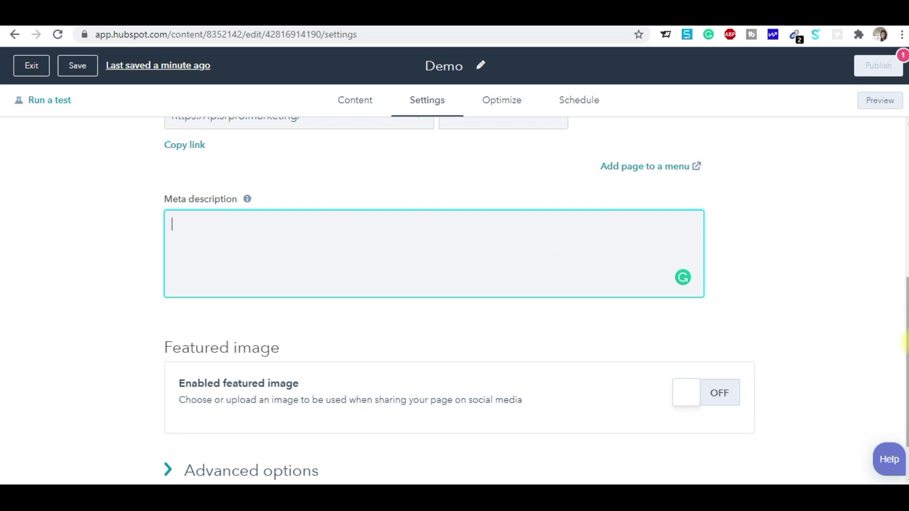
# - Review the page settings from the meta description and featured image up to the page title field
pyautogui.click(902, 330)
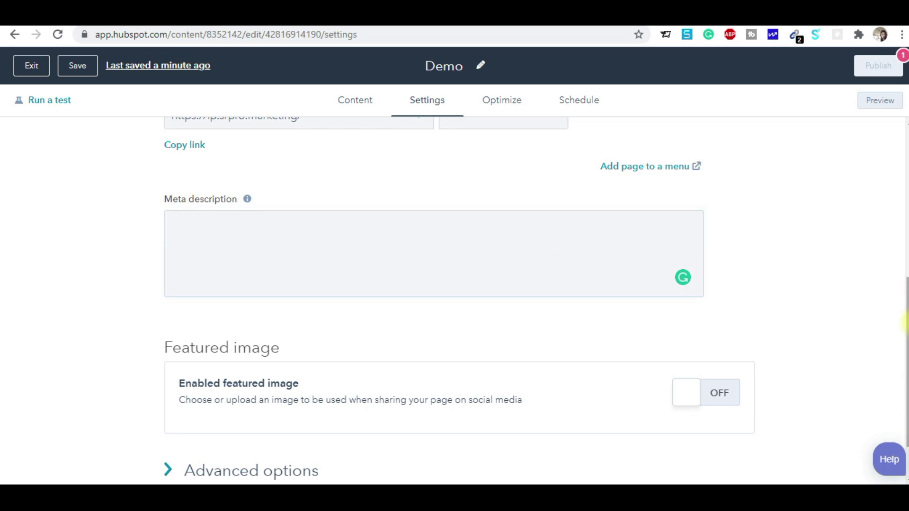
pyautogui.moveTo(904, 324); pyautogui.dragTo(906, 92)
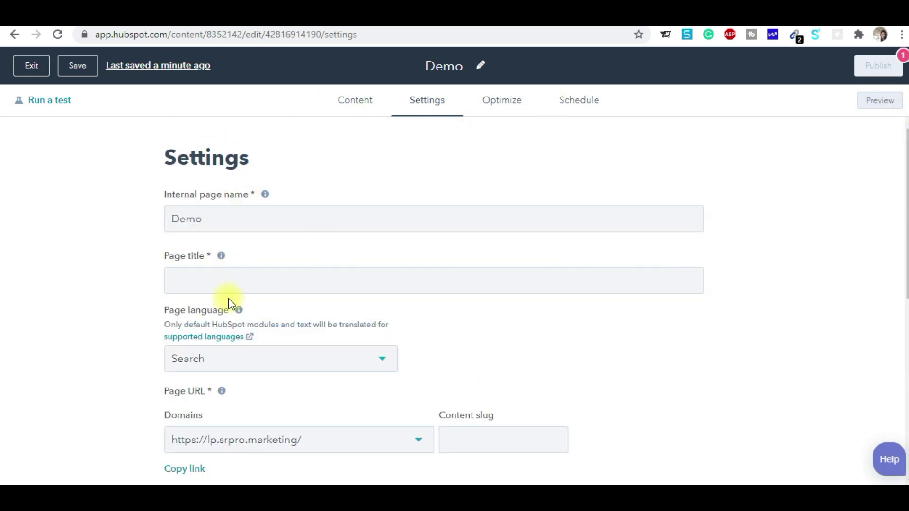
pyautogui.click(199, 282)
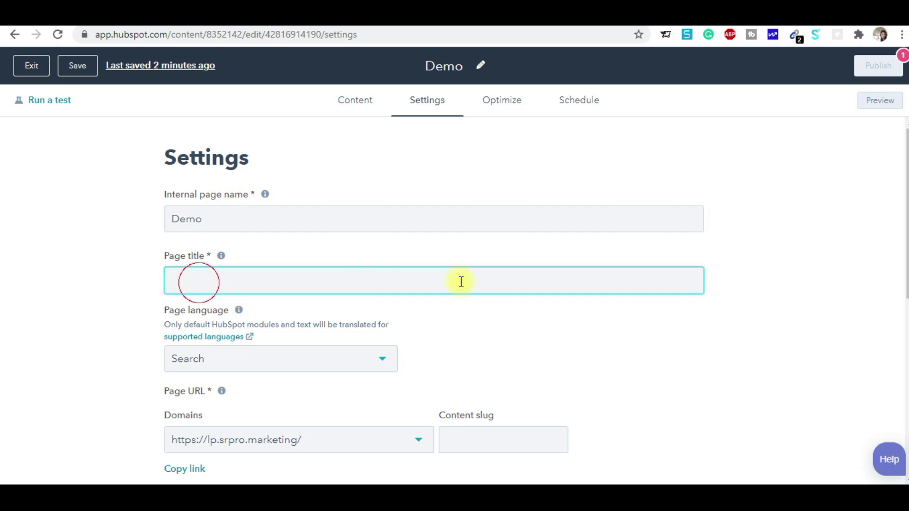
# - Look through the page in the Optimize view, and open the Google Keyword Planner result in Google Search
pyautogui.click(501, 105)
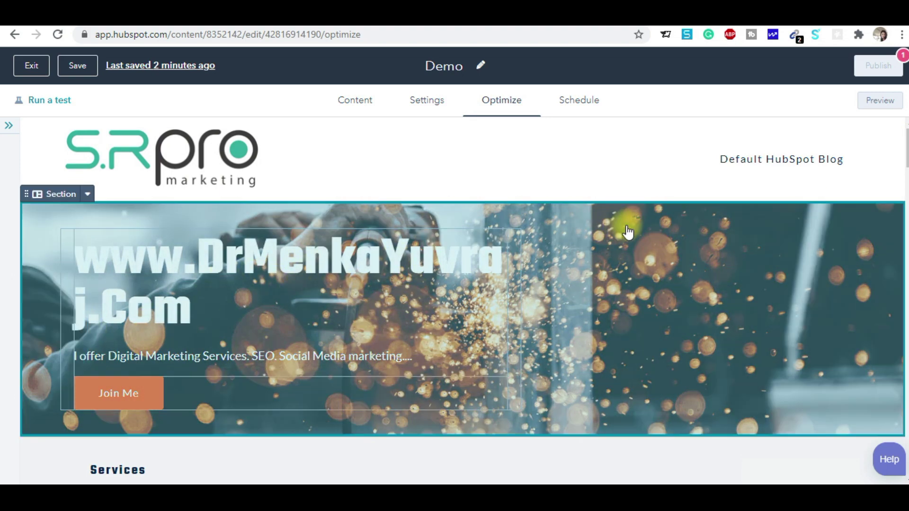
pyautogui.scroll(-10, 747, 194)
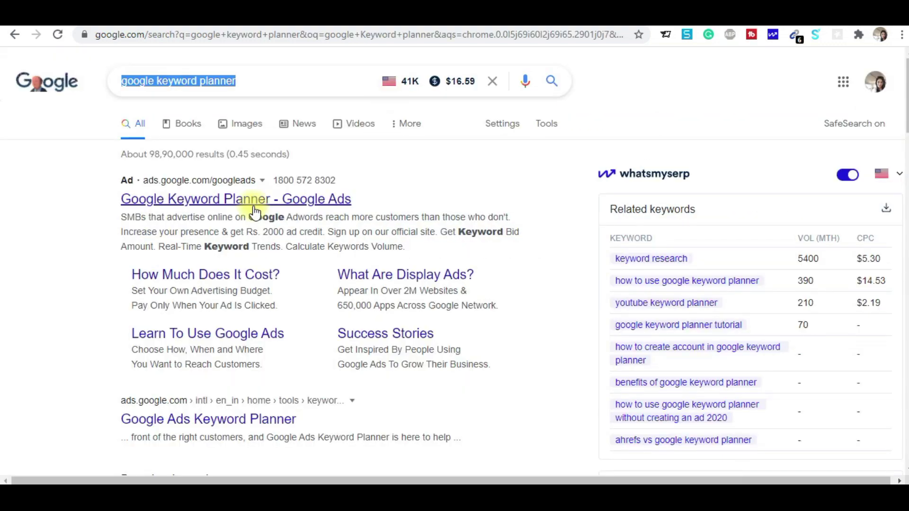
pyautogui.click(247, 202)
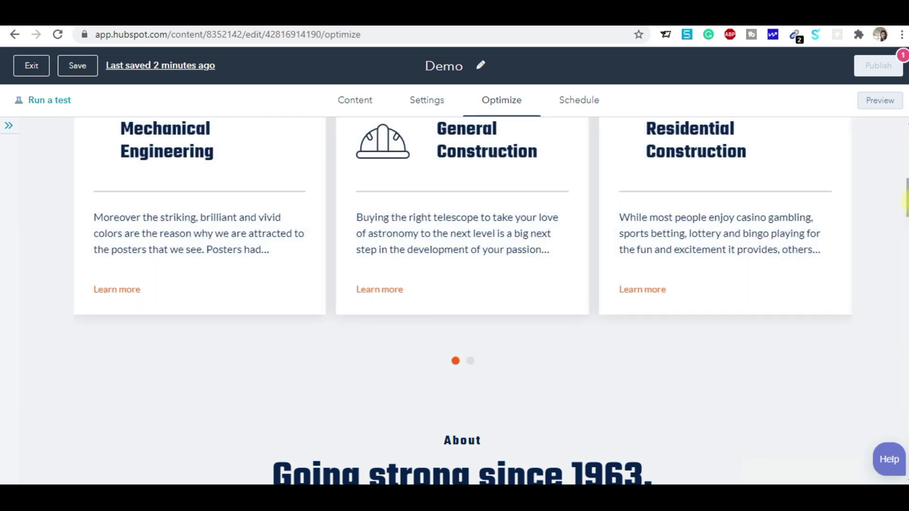
# - Delete all the text in the About section's rich text block, and undo the deletion
pyautogui.scroll(-8, 572, 290)
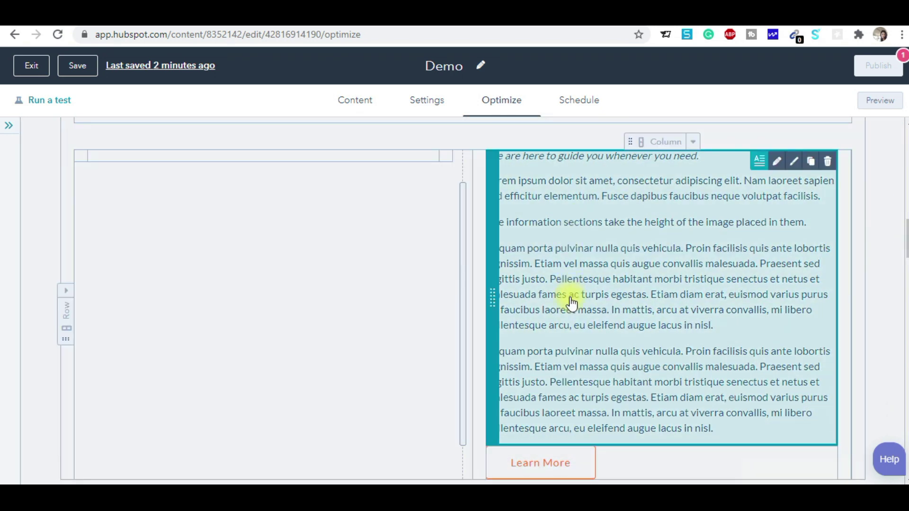
pyautogui.click(693, 382)
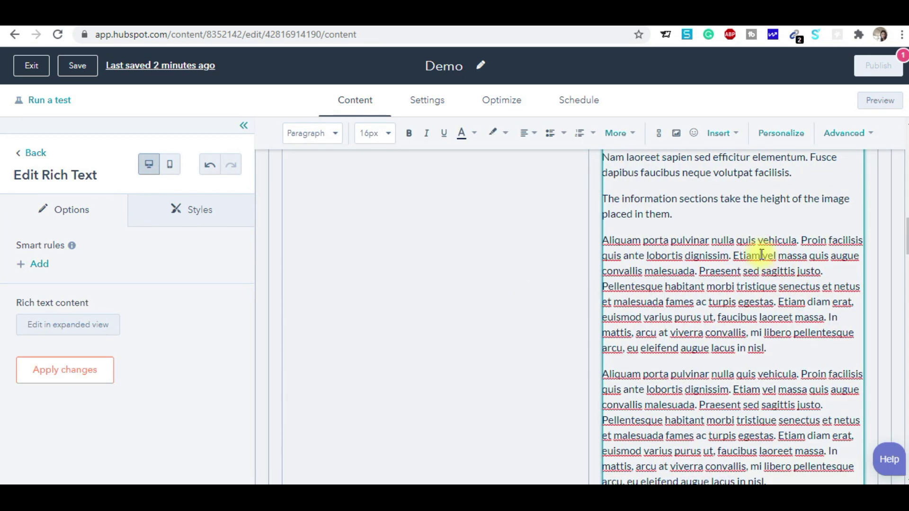
pyautogui.hotkey('ctrl', 'a')
pyautogui.press('Delete')
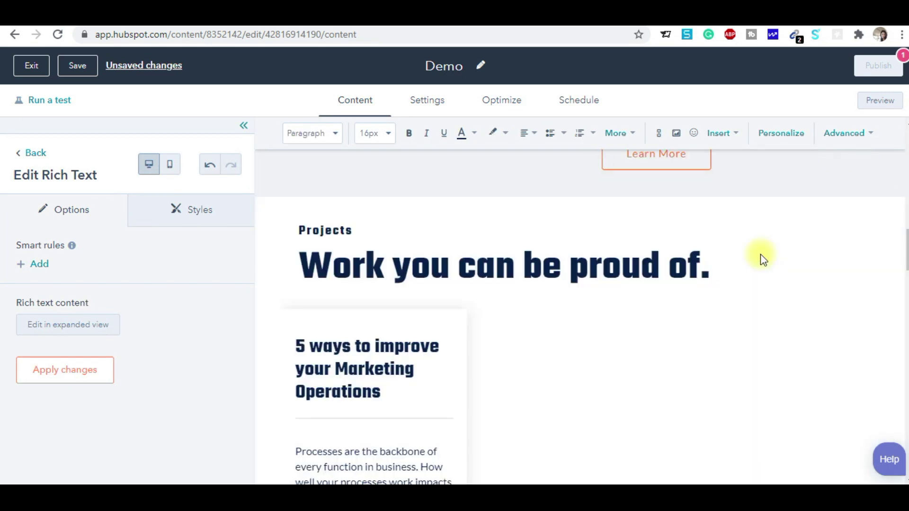
pyautogui.hotkey('ctrl', 'z')
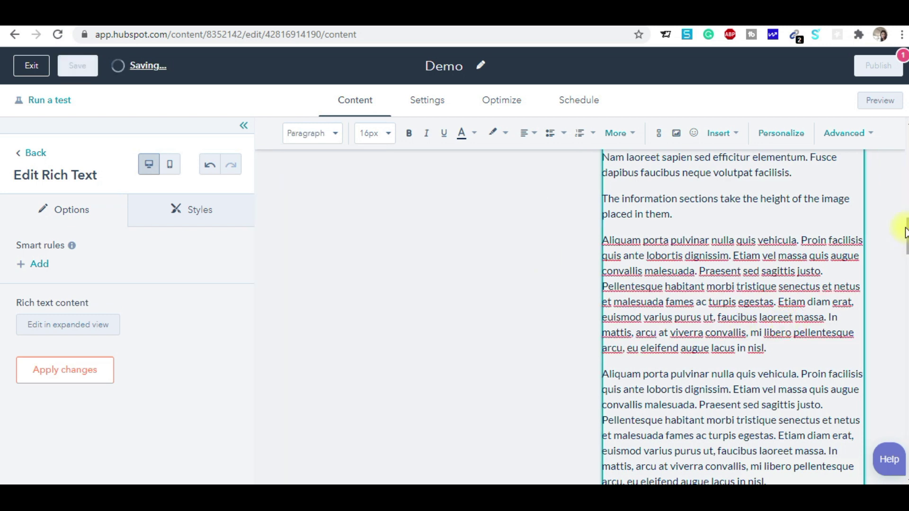
pyautogui.click(245, 127)
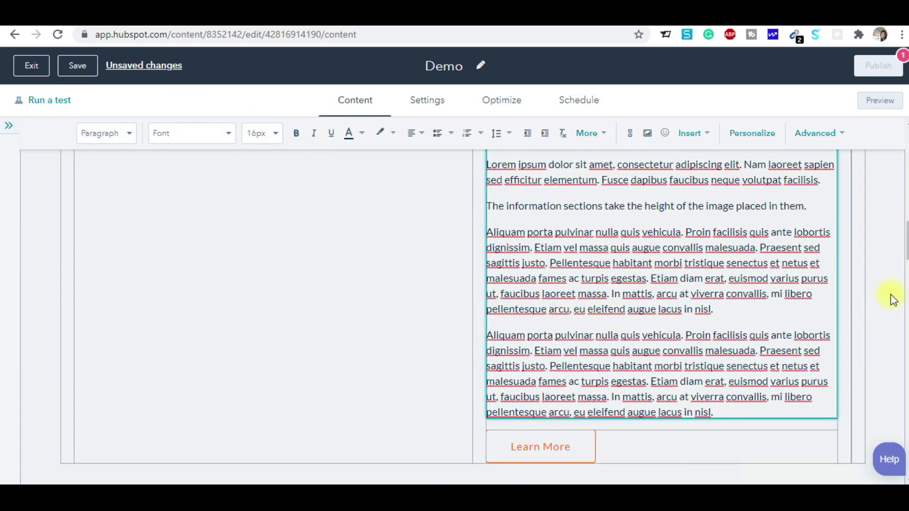
pyautogui.moveTo(907, 241)
pyautogui.mouseDown()
pyautogui.moveTo(907, 183)
pyautogui.moveTo(907, 246)
pyautogui.mouseUp()
# - Review the page's optimisation checks for title, mobile friendliness, crawling and indexing, and meta description
pyautogui.click(502, 100)
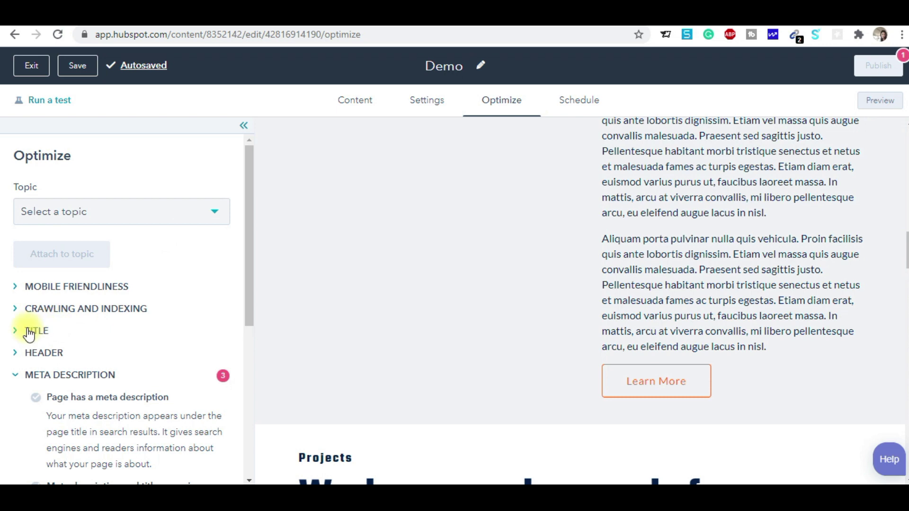
pyautogui.click(30, 331)
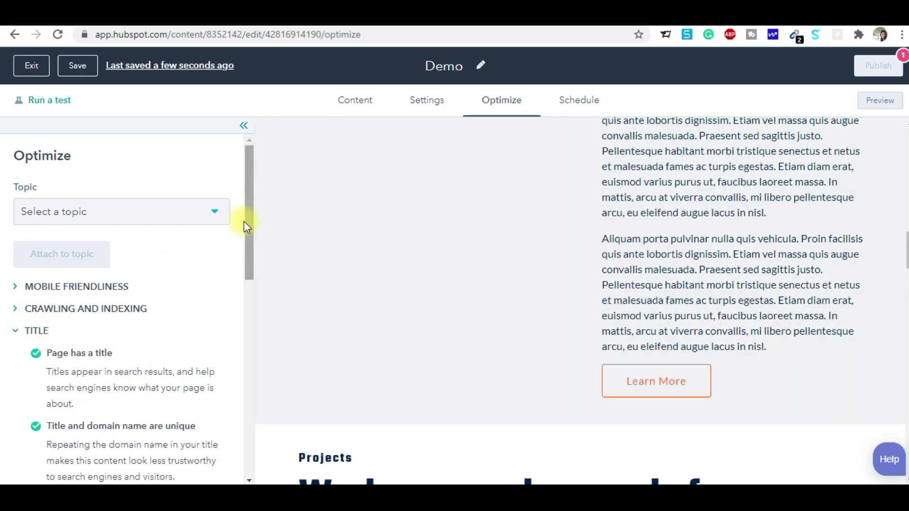
pyautogui.moveTo(245, 225)
pyautogui.mouseDown()
pyautogui.moveTo(246, 308)
pyautogui.moveTo(248, 242)
pyautogui.mouseUp()
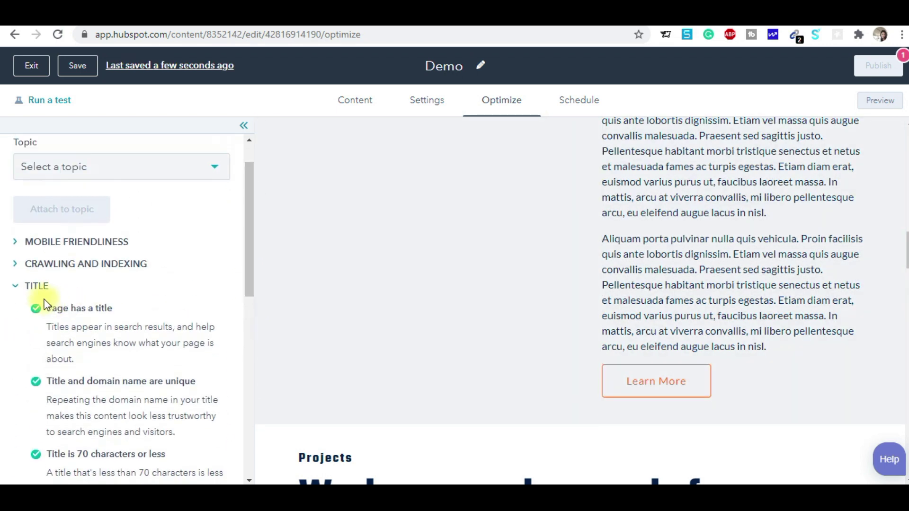
pyautogui.click(21, 242)
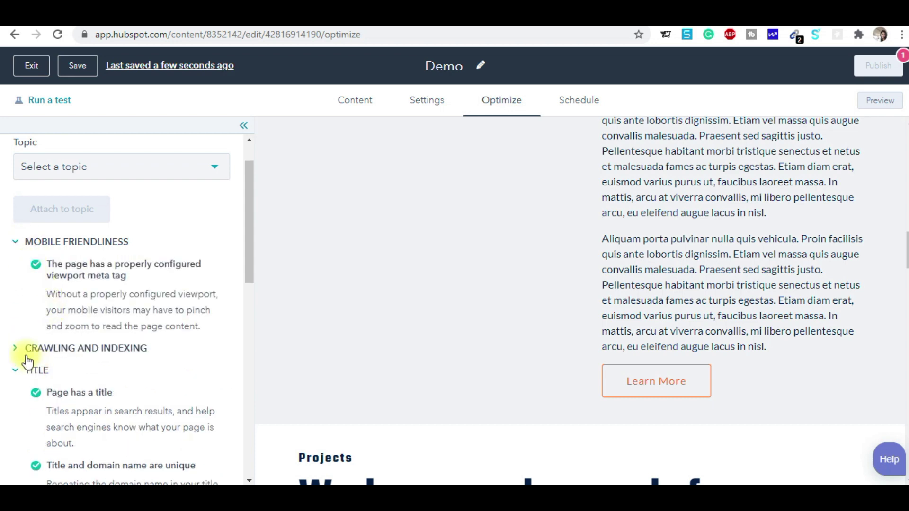
pyautogui.click(19, 350)
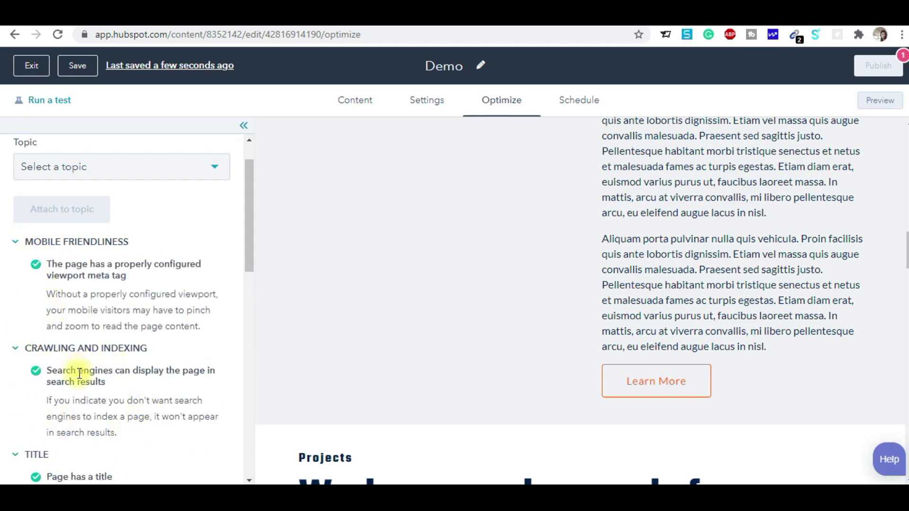
pyautogui.moveTo(243, 259); pyautogui.dragTo(239, 177)
pyautogui.click(491, 115)
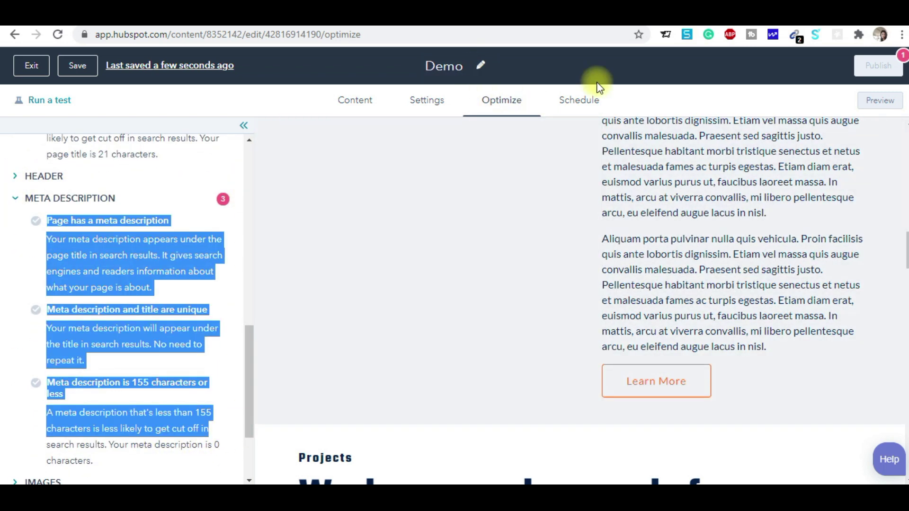
pyautogui.click(578, 119)
# - Add an Image module from the common modules to the hero banner, between the description text and the Join Me button
pyautogui.click(349, 105)
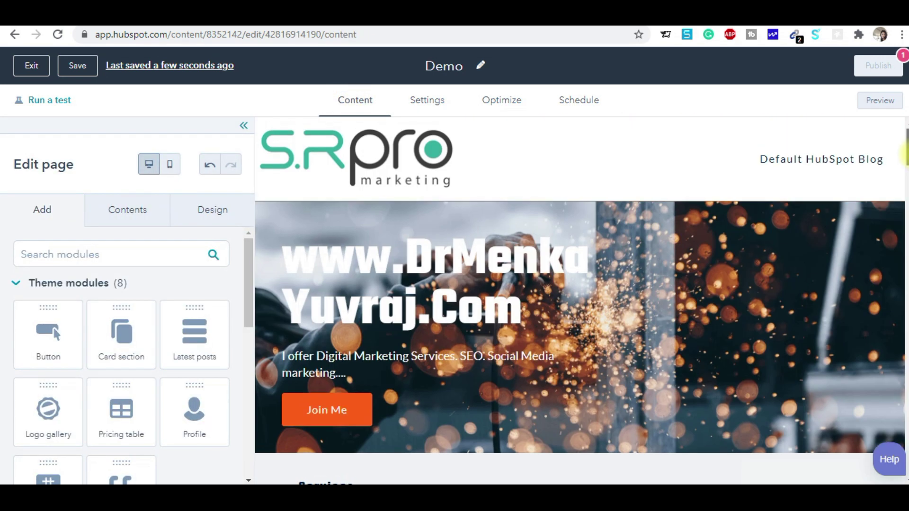
pyautogui.moveTo(251, 299); pyautogui.dragTo(244, 281)
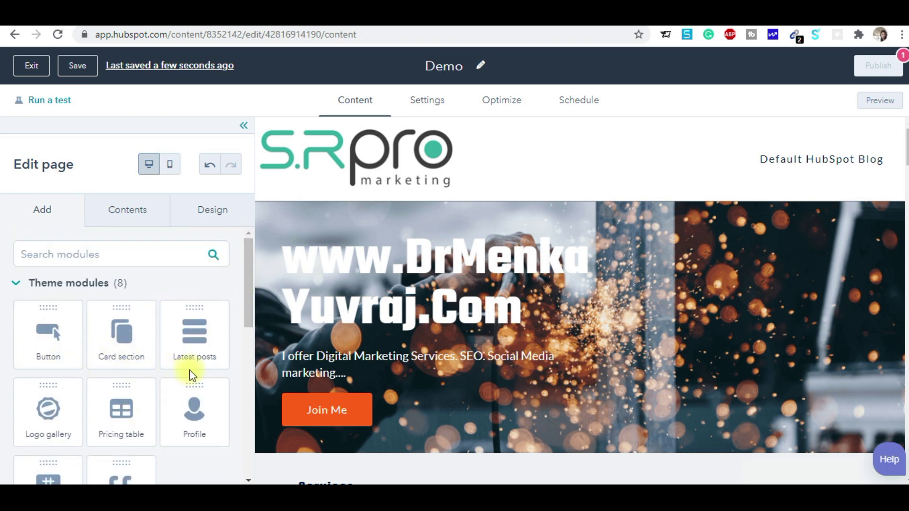
pyautogui.moveTo(251, 304); pyautogui.dragTo(247, 336)
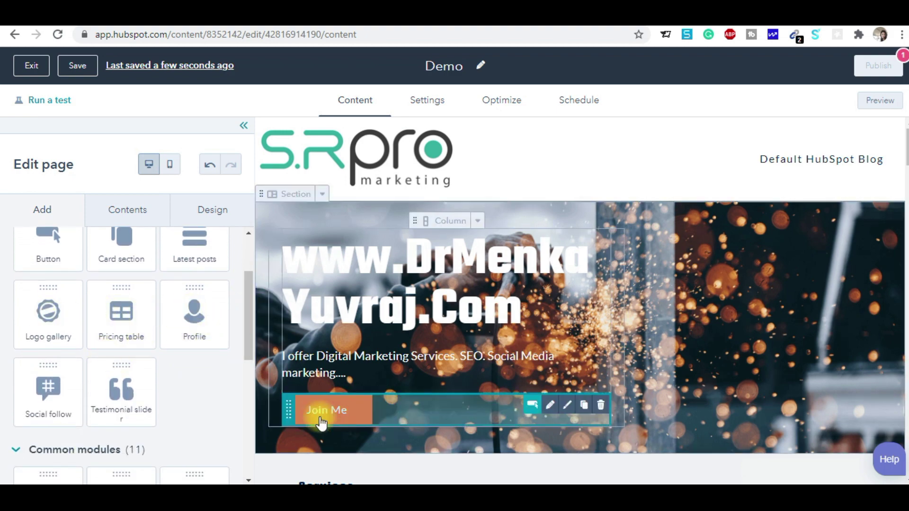
pyautogui.moveTo(250, 343); pyautogui.dragTo(246, 382)
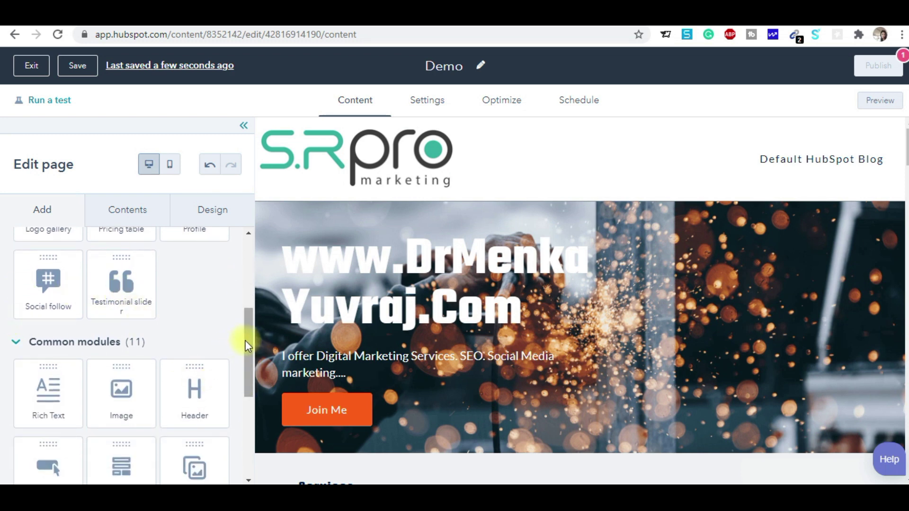
pyautogui.scroll(-3, 245, 343)
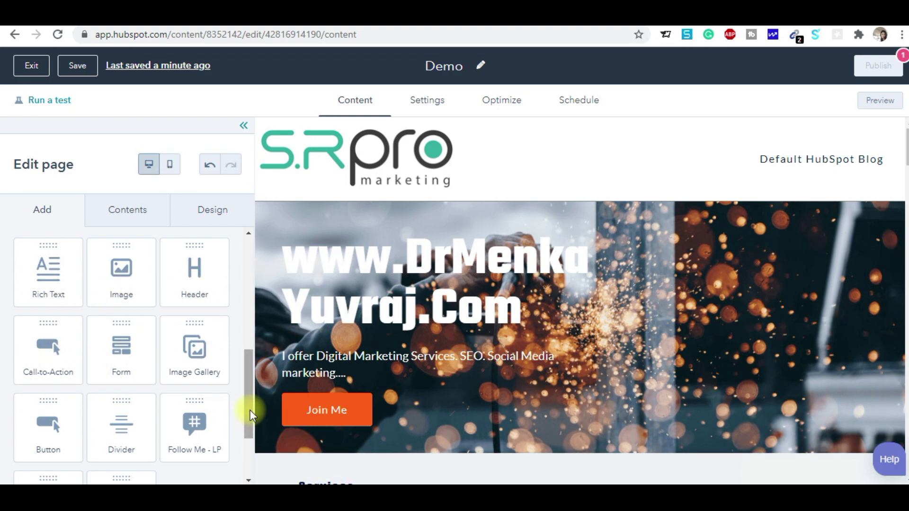
pyautogui.moveTo(250, 415)
pyautogui.mouseDown()
pyautogui.moveTo(249, 449)
pyautogui.moveTo(243, 327)
pyautogui.moveTo(240, 408)
pyautogui.mouseUp()
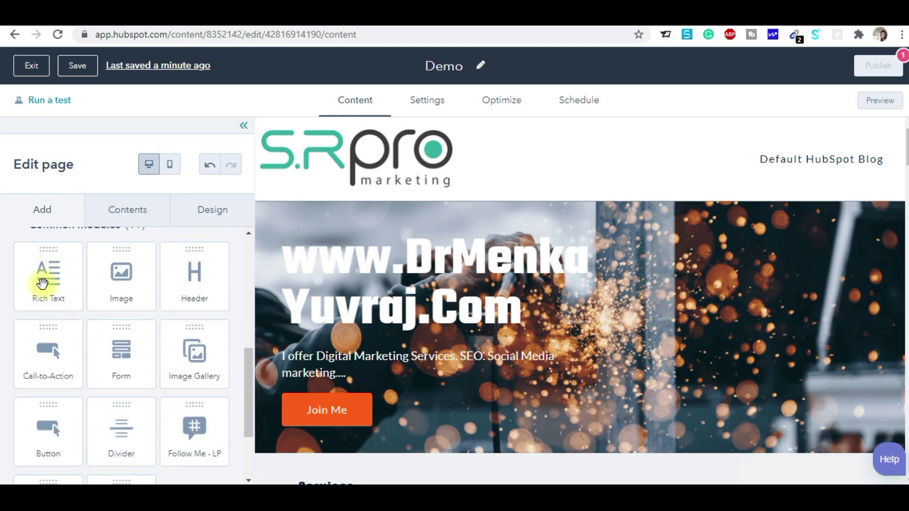
pyautogui.moveTo(122, 284); pyautogui.dragTo(370, 385)
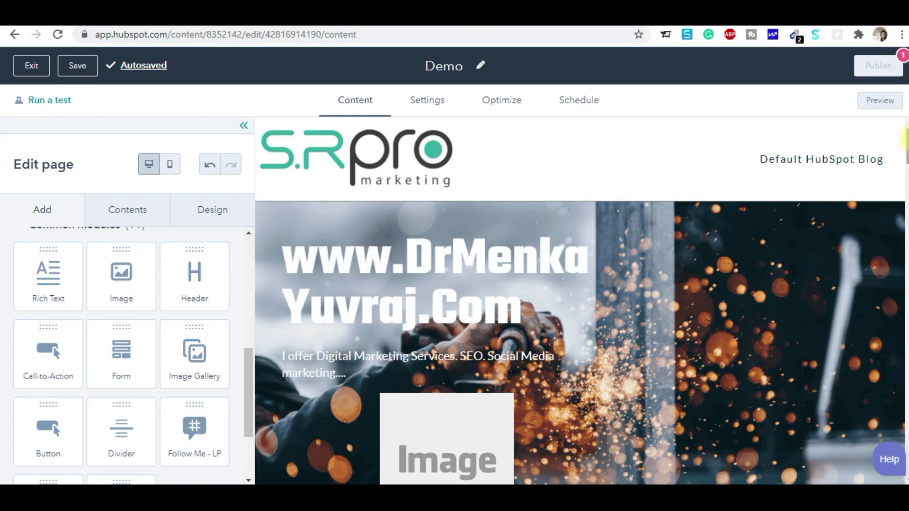
pyautogui.scroll(-10, 478, 220)
pyautogui.scroll(6, 478, 220)
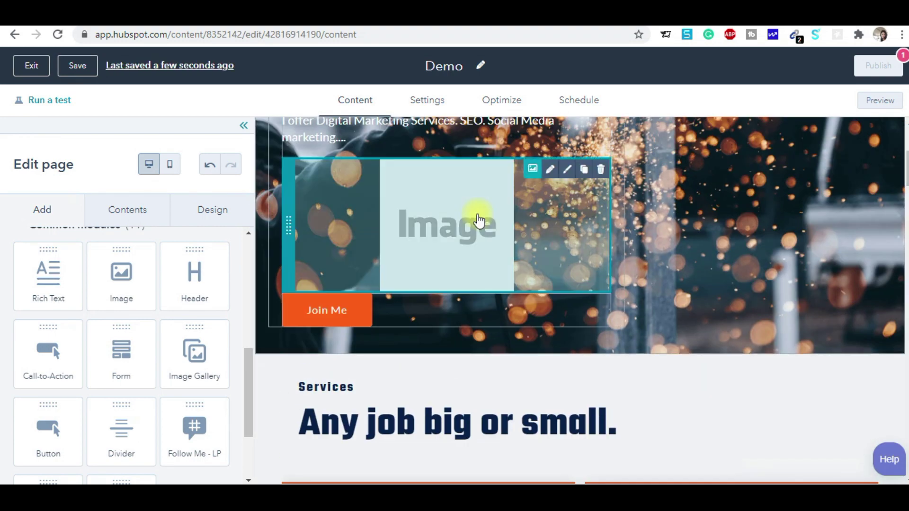
# - Replace the hero banner's placeholder image with the blue Salesforce cloud logo from the recent images
pyautogui.click(478, 220)
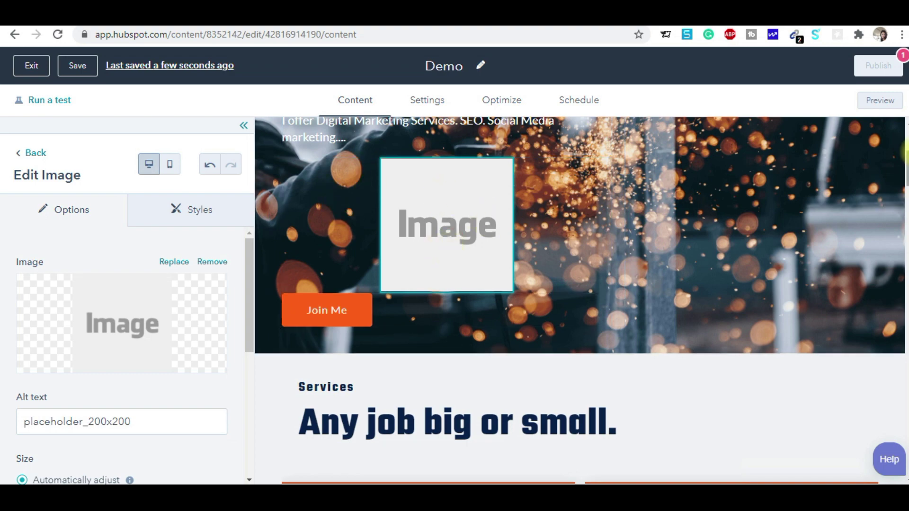
pyautogui.click(905, 170)
pyautogui.scroll(4, 905, 171)
pyautogui.click(550, 359)
pyautogui.click(120, 328)
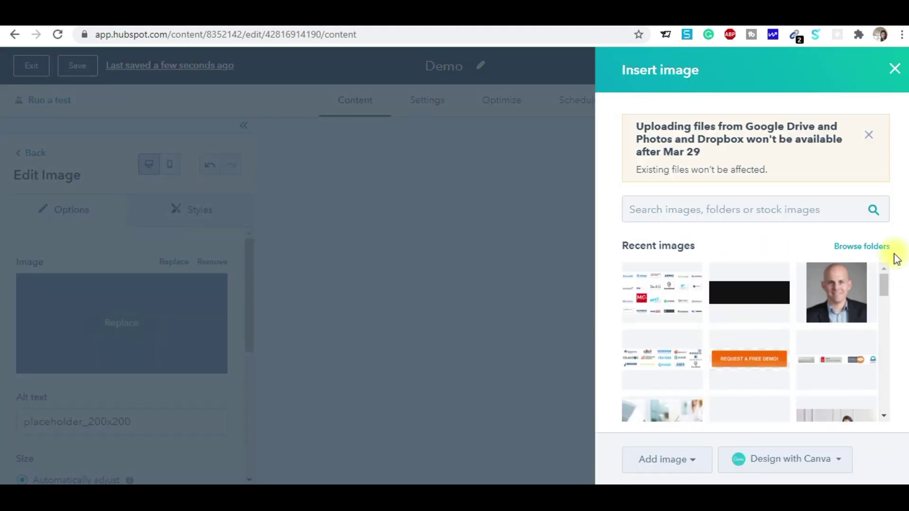
pyautogui.moveTo(884, 286); pyautogui.dragTo(883, 364)
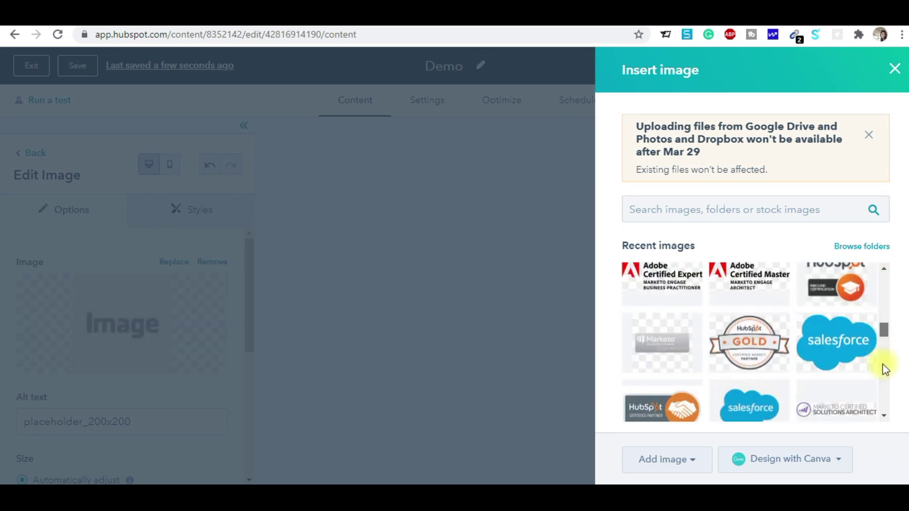
pyautogui.click(829, 364)
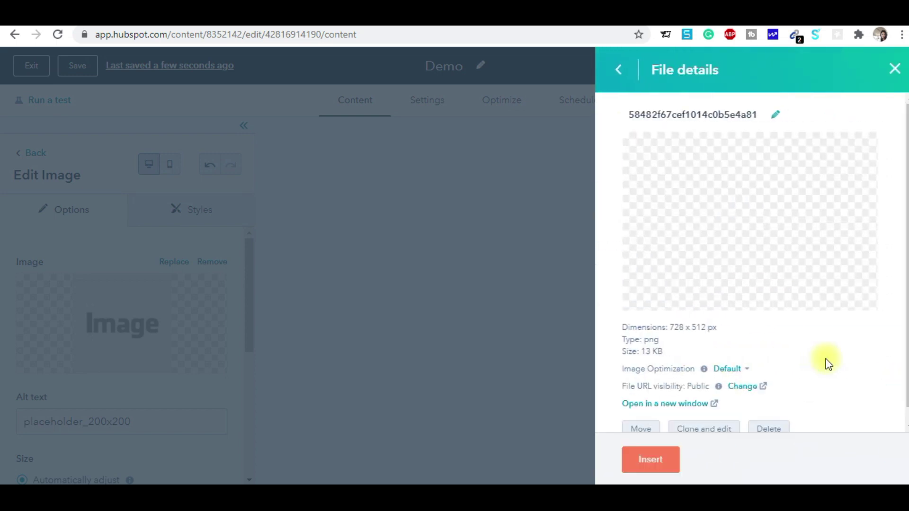
pyautogui.click(651, 458)
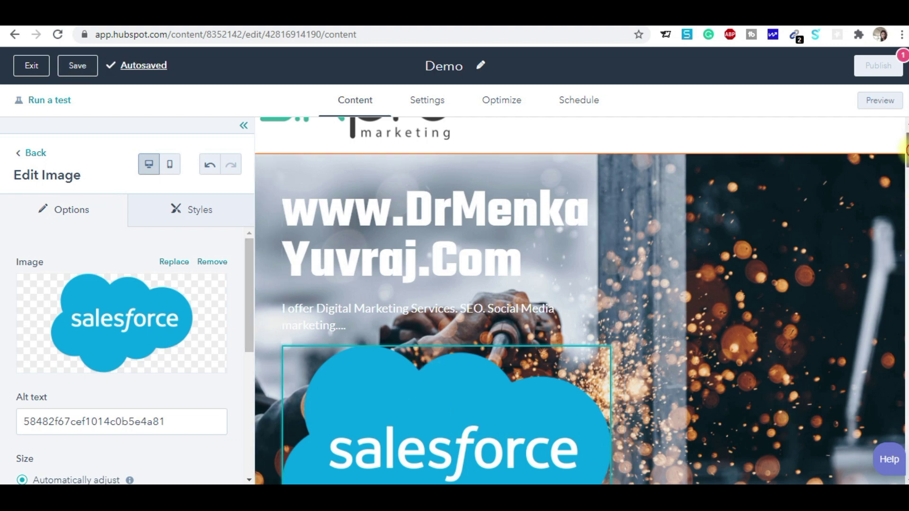
# - Give the Salesforce image a custom maximum size with a maximum width of 100
pyautogui.scroll(-5, 904, 152)
pyautogui.click(504, 196)
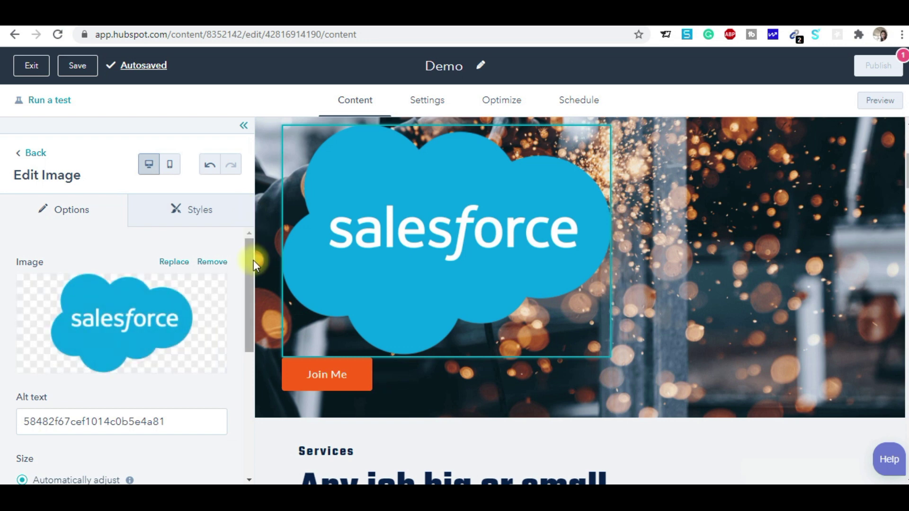
pyautogui.moveTo(252, 257); pyautogui.dragTo(243, 334)
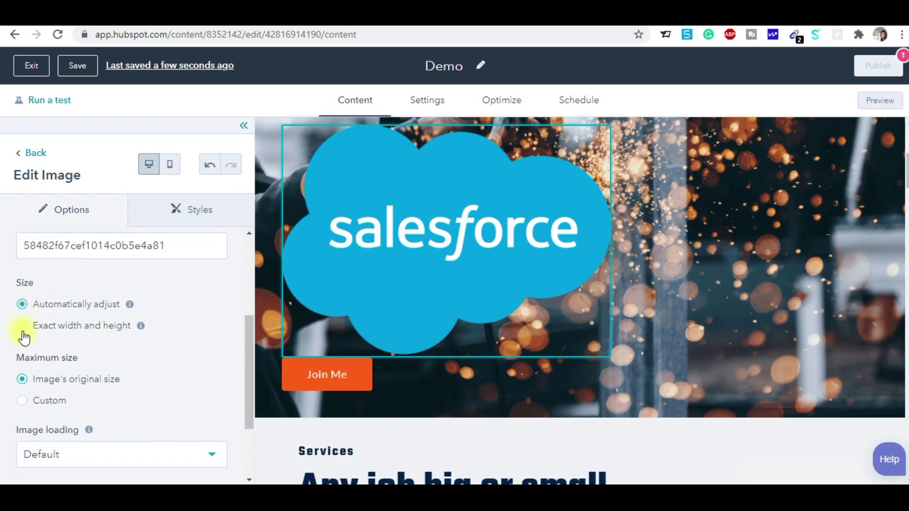
pyautogui.click(24, 400)
pyautogui.click(66, 448)
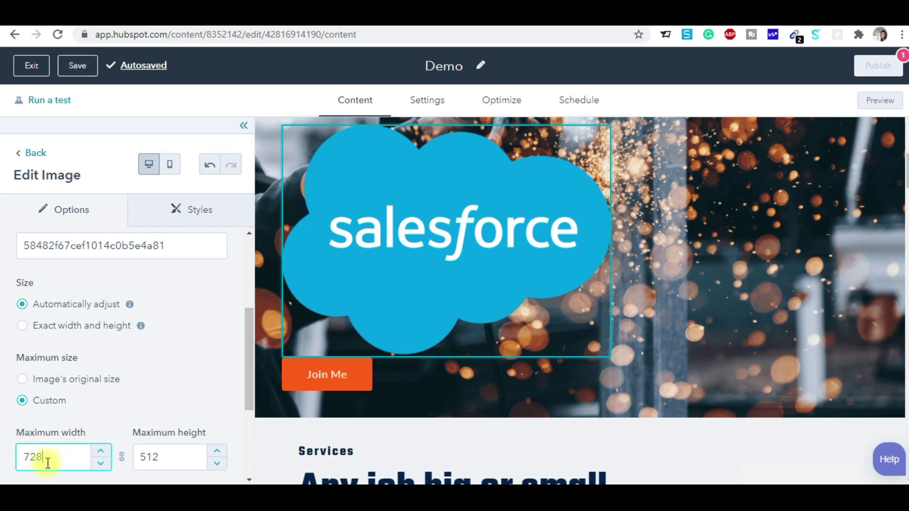
pyautogui.click(154, 459)
pyautogui.moveTo(44, 456); pyautogui.dragTo(2, 462)
pyautogui.write('100')
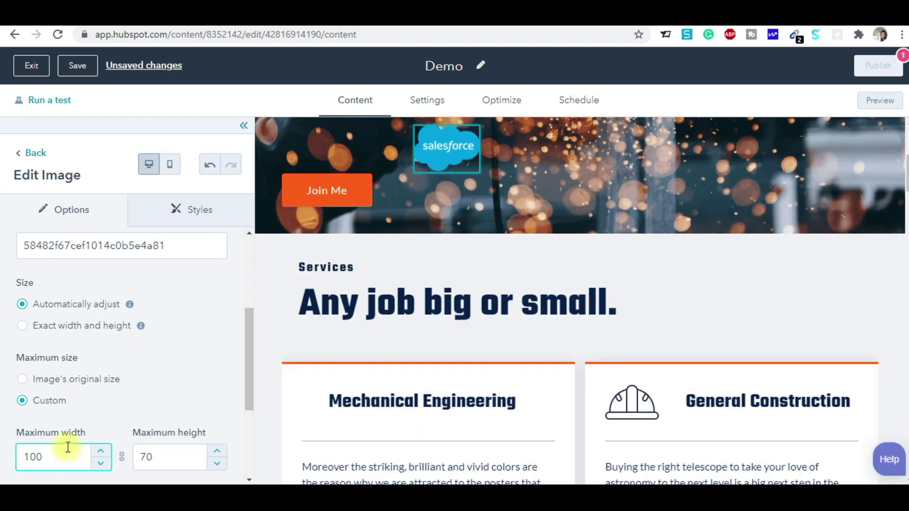
# - Left-align the Salesforce image in the hero banner, check its placement on the page, and reopen the image for editing
pyautogui.click(180, 209)
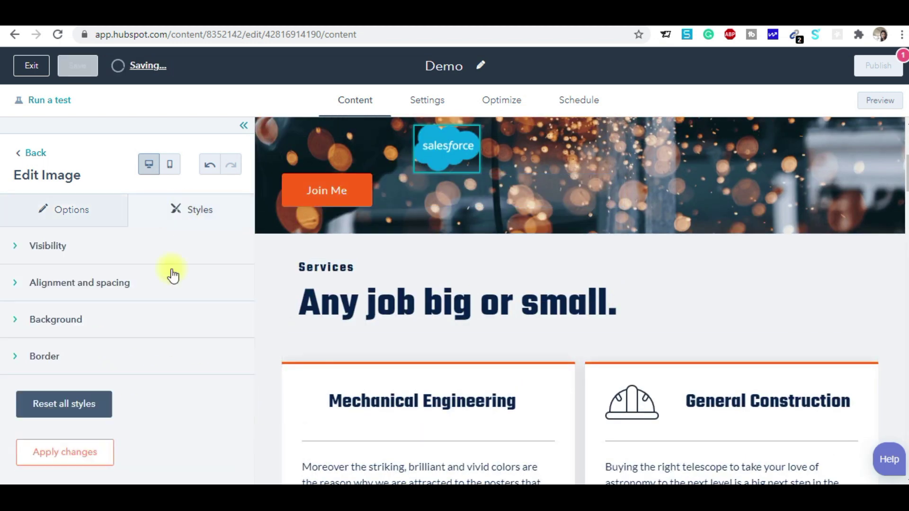
pyautogui.click(103, 284)
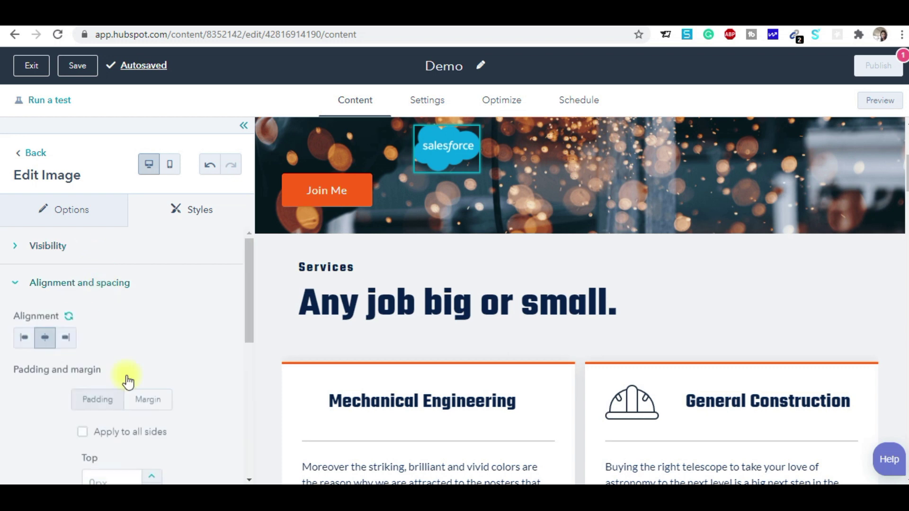
pyautogui.click(26, 338)
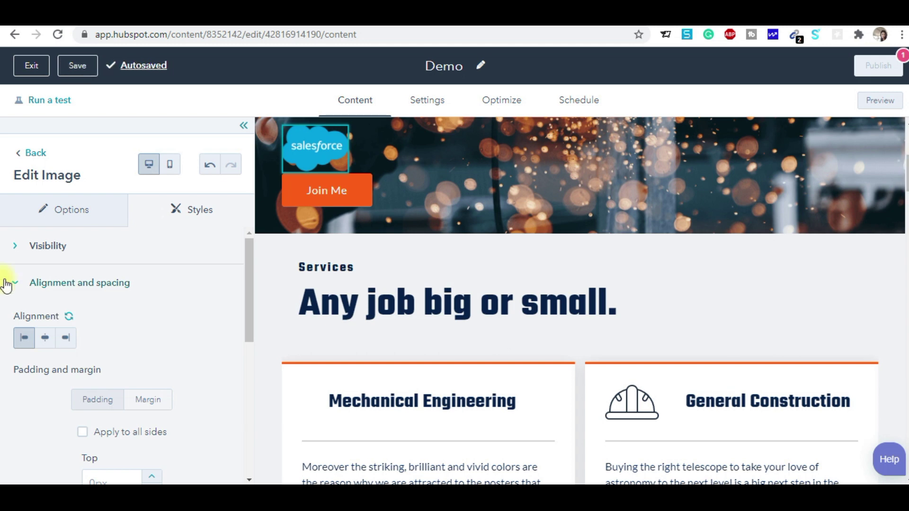
pyautogui.click(78, 206)
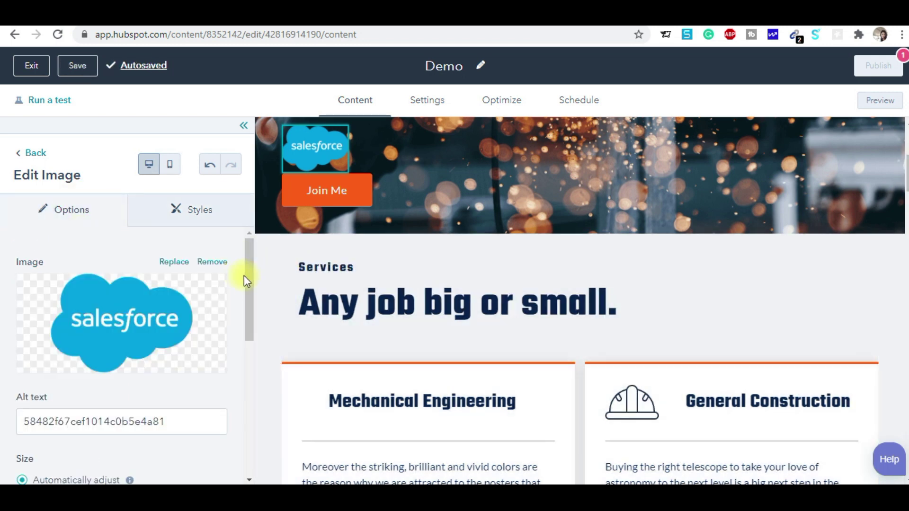
pyautogui.click(243, 125)
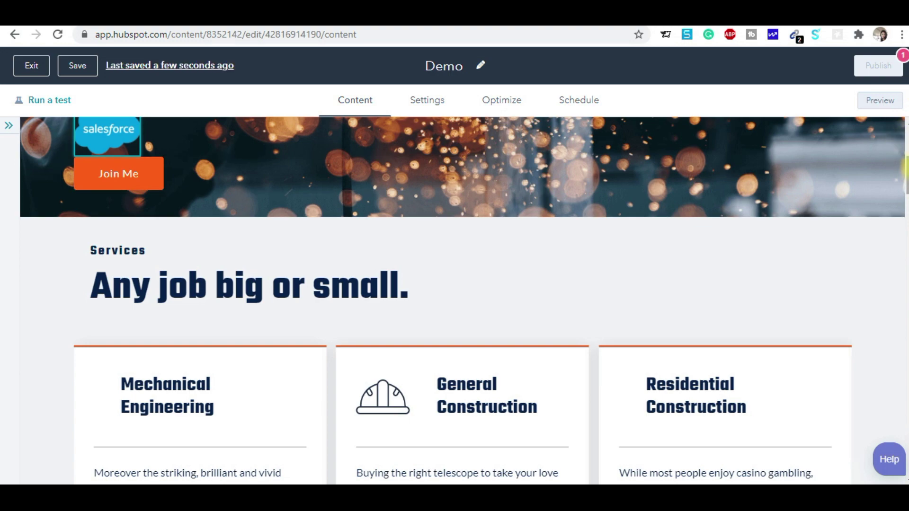
pyautogui.moveTo(905, 183); pyautogui.dragTo(906, 155)
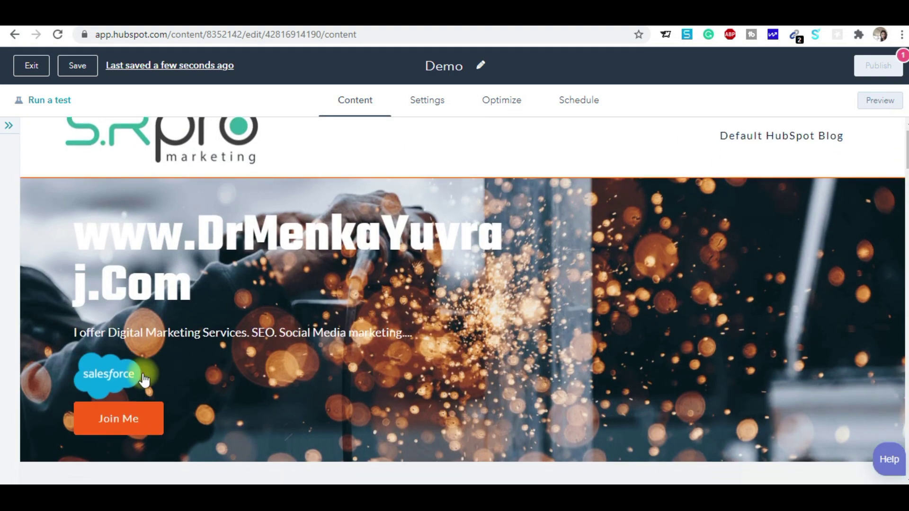
pyautogui.click(105, 364)
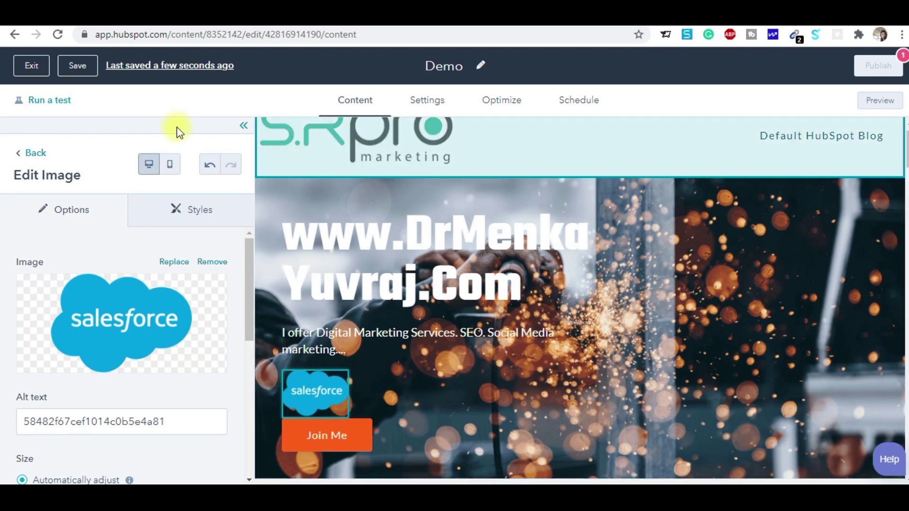
pyautogui.rightClick(243, 125)
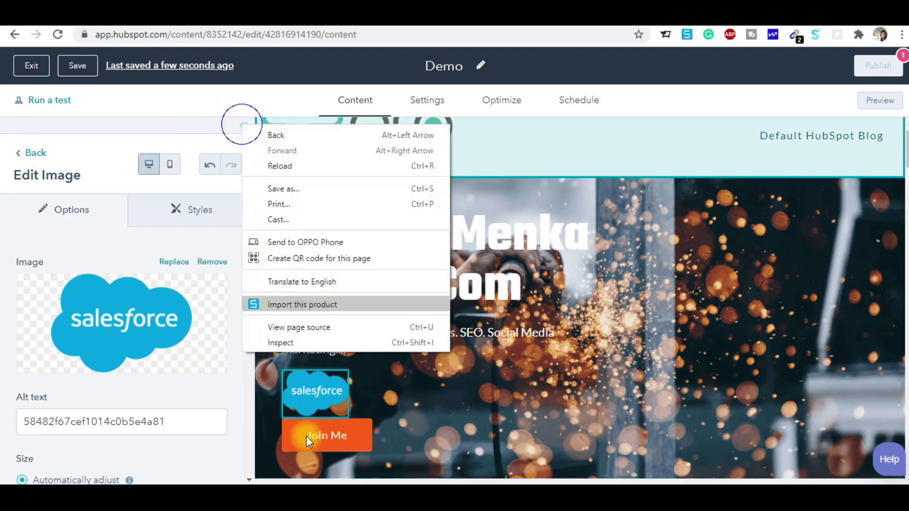
pyautogui.click(708, 137)
pyautogui.click(547, 218)
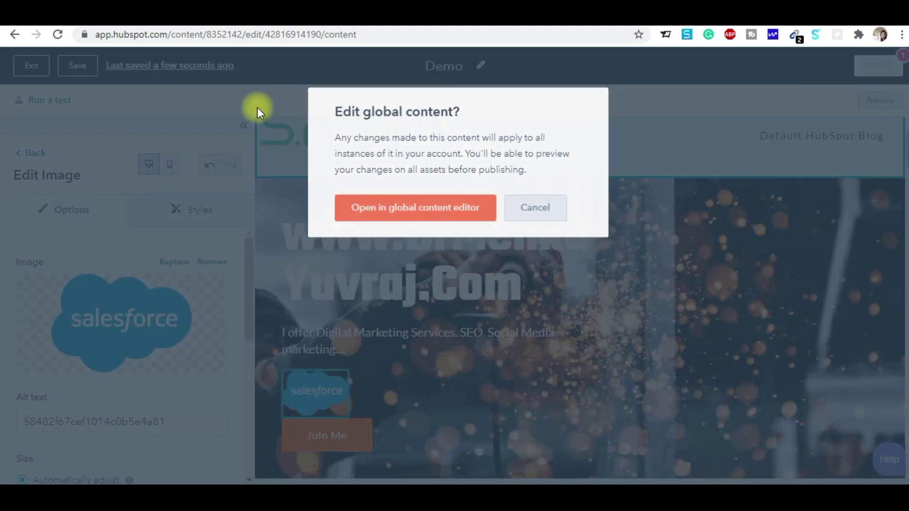
# - Open the styles of the Big Project section and set its content alignment to full width
pyautogui.click(242, 125)
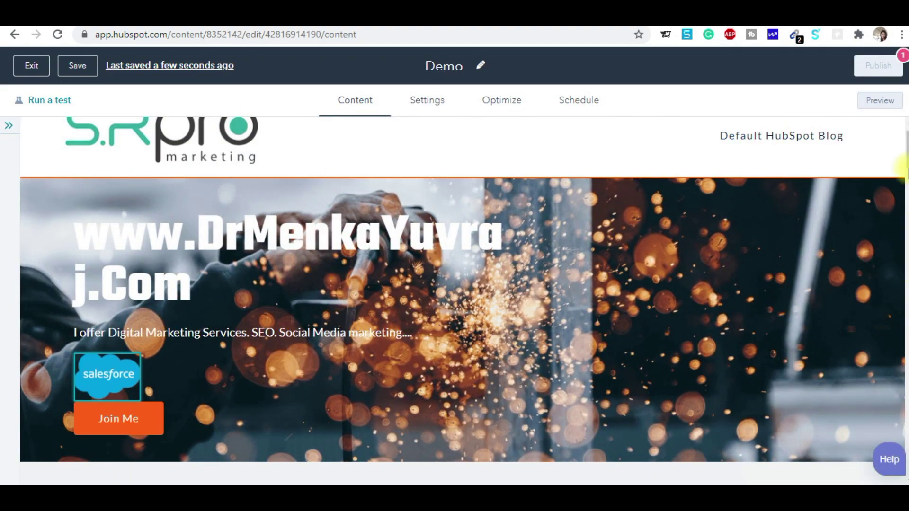
pyautogui.moveTo(905, 149); pyautogui.dragTo(905, 319)
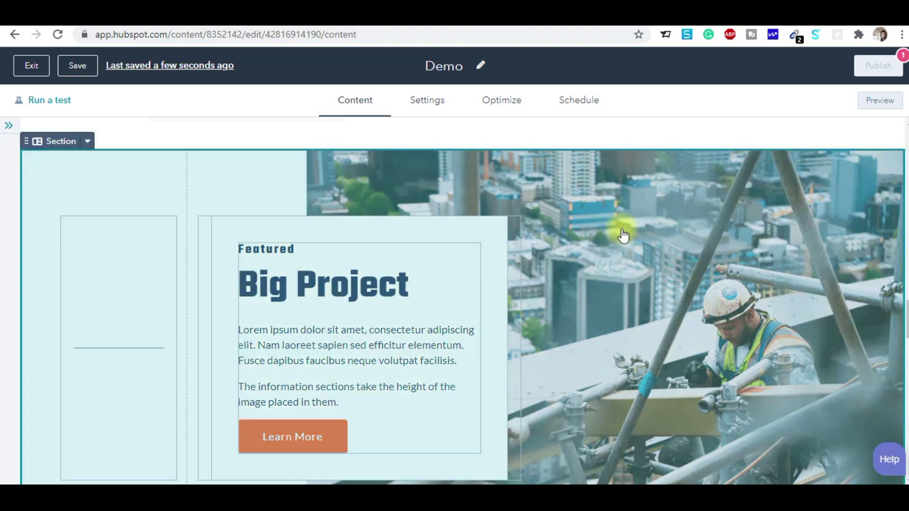
pyautogui.click(586, 231)
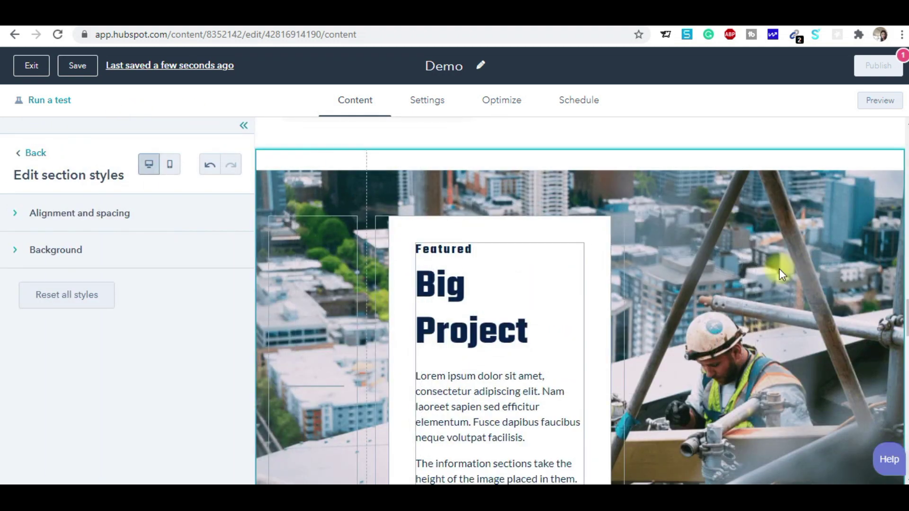
pyautogui.click(73, 212)
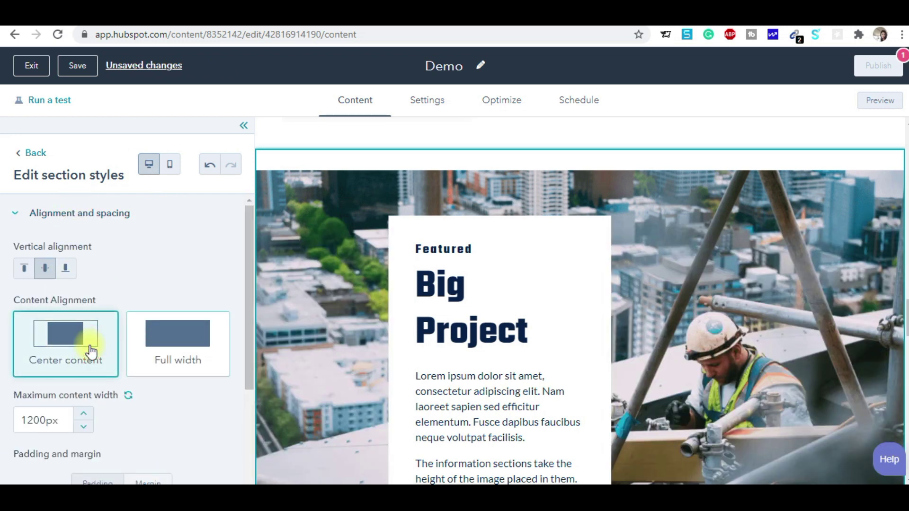
pyautogui.click(161, 348)
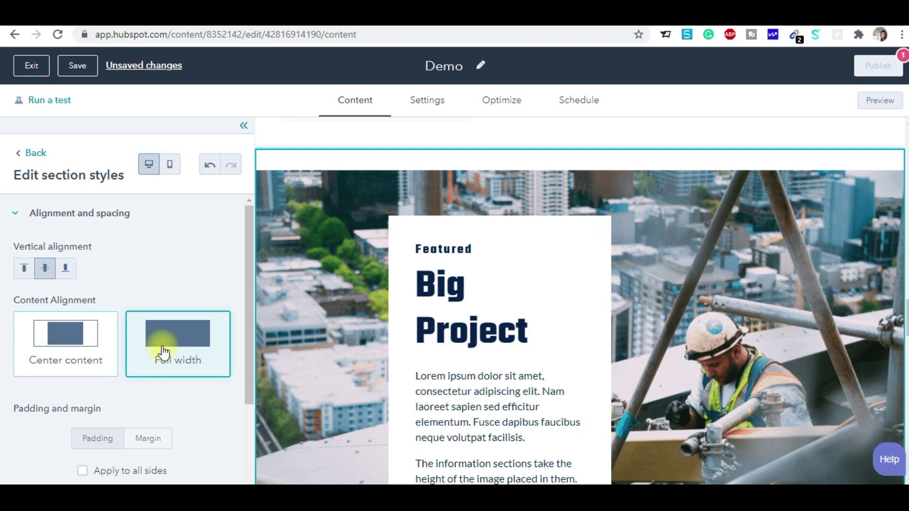
# - Examine the Big Project section's background options, browse the recent images for a replacement, and close the image picker without choosing one
pyautogui.click(17, 215)
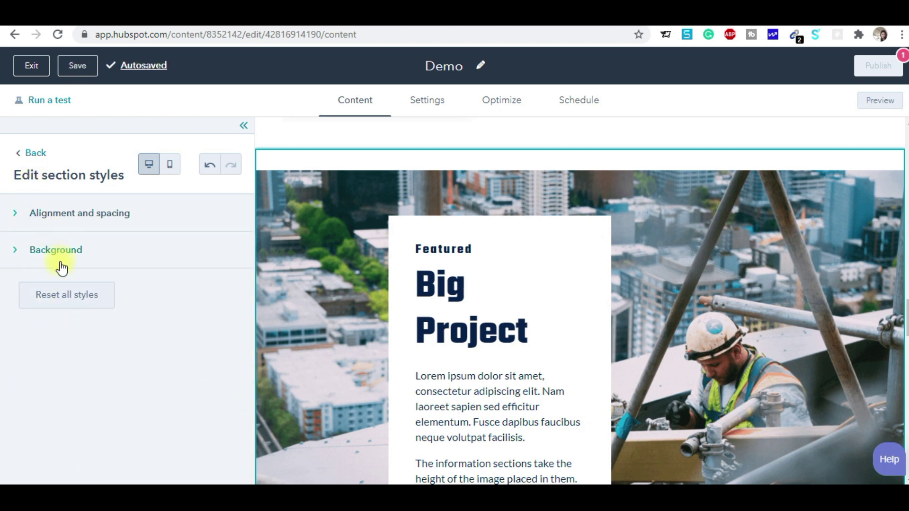
pyautogui.click(58, 256)
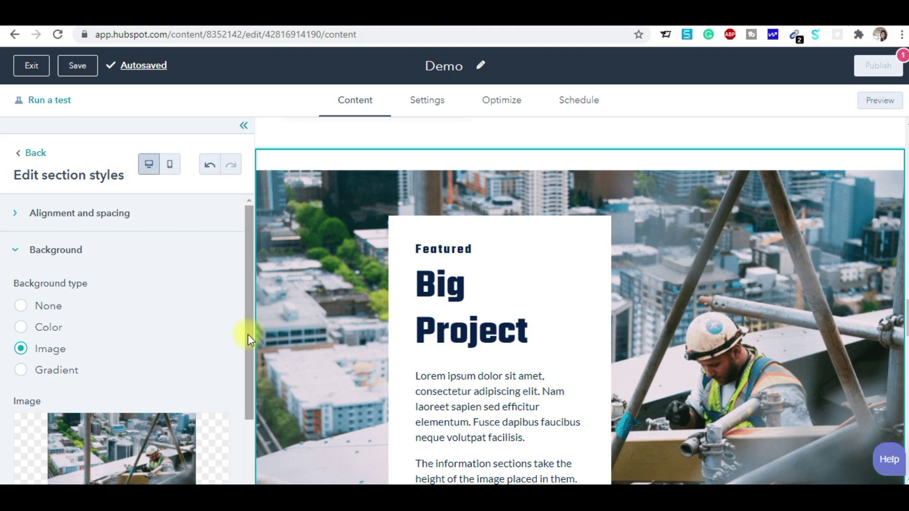
pyautogui.moveTo(248, 334); pyautogui.dragTo(242, 382)
pyautogui.click(154, 372)
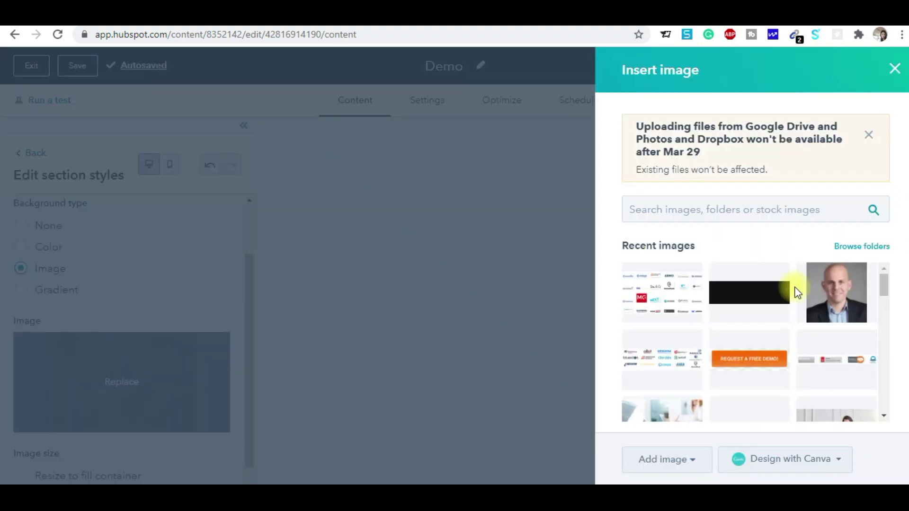
pyautogui.moveTo(887, 288); pyautogui.dragTo(877, 245)
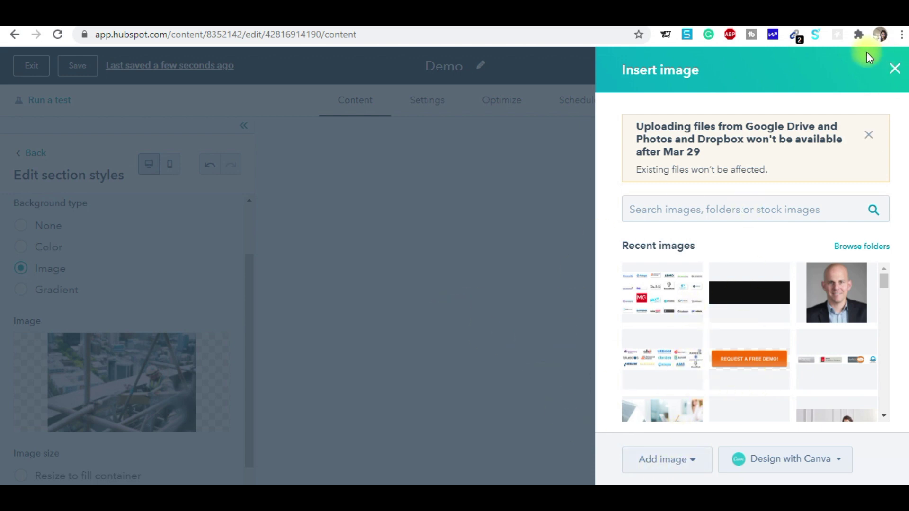
pyautogui.click(895, 70)
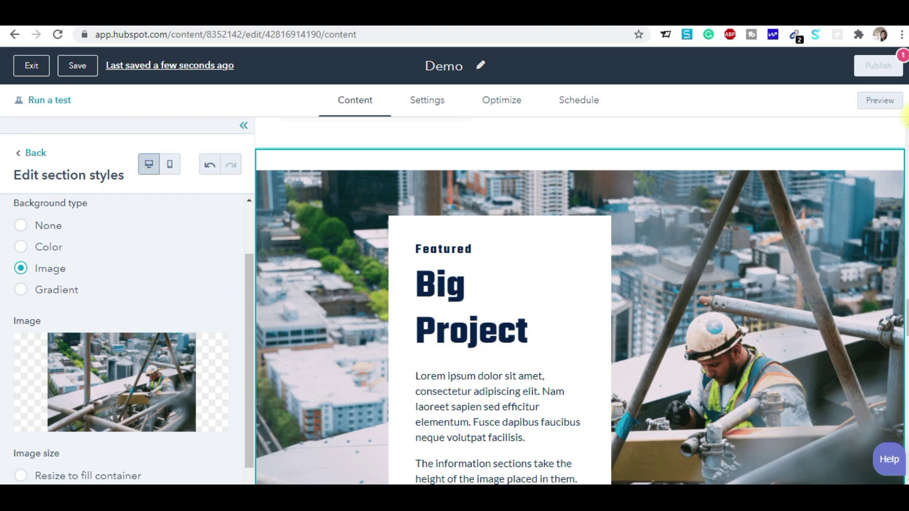
# - Collapse the section editor and review the page from the About section up to the hero banner
pyautogui.moveTo(902, 319); pyautogui.dragTo(906, 223)
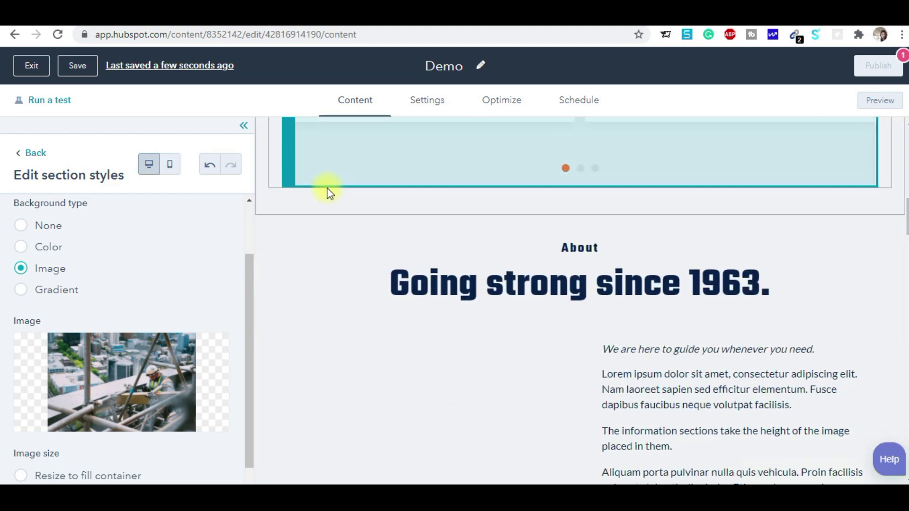
pyautogui.click(244, 127)
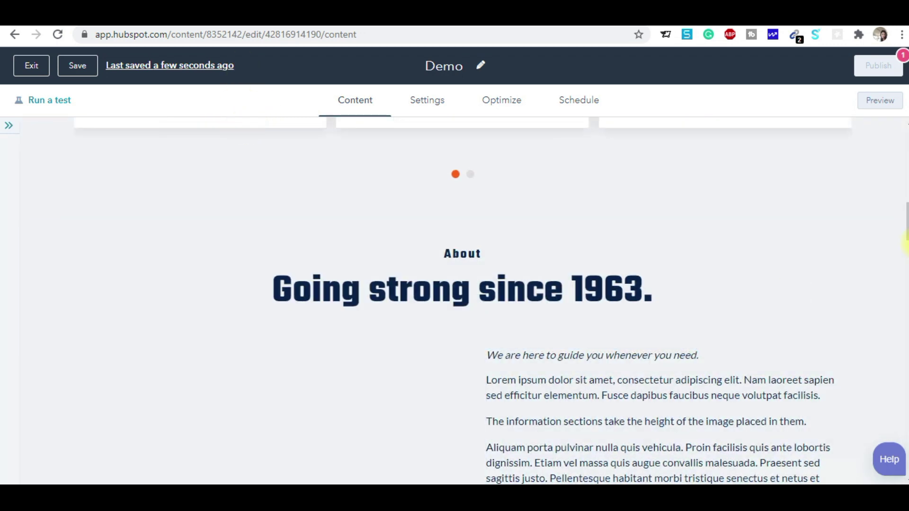
pyautogui.moveTo(905, 222); pyautogui.dragTo(905, 146)
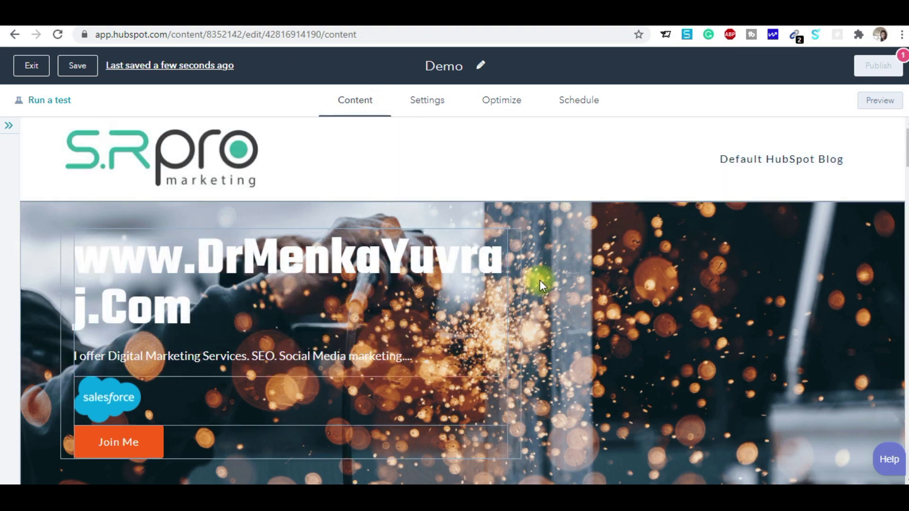
pyautogui.moveTo(905, 147); pyautogui.dragTo(904, 158)
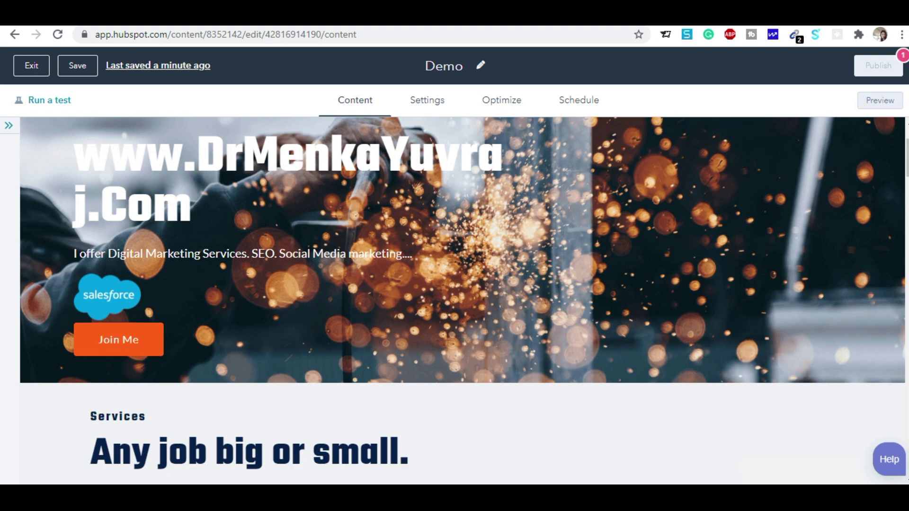
pyautogui.click(869, 483)
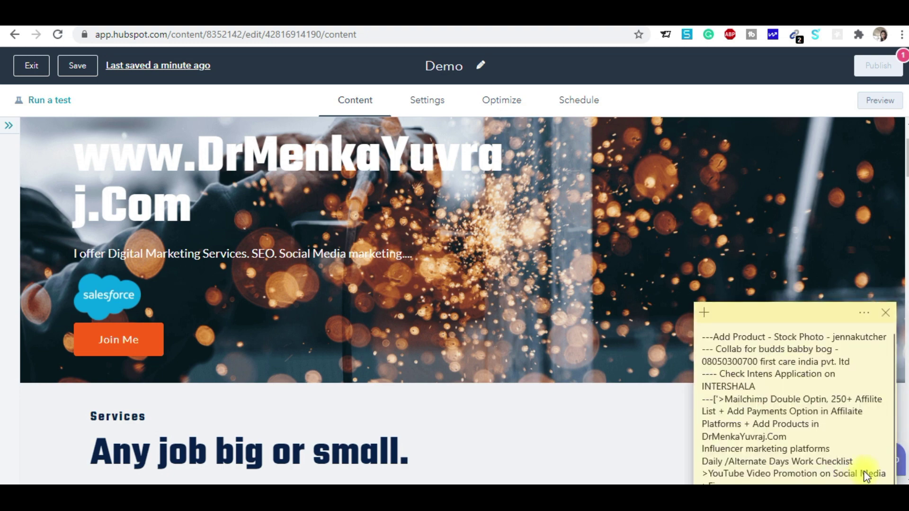